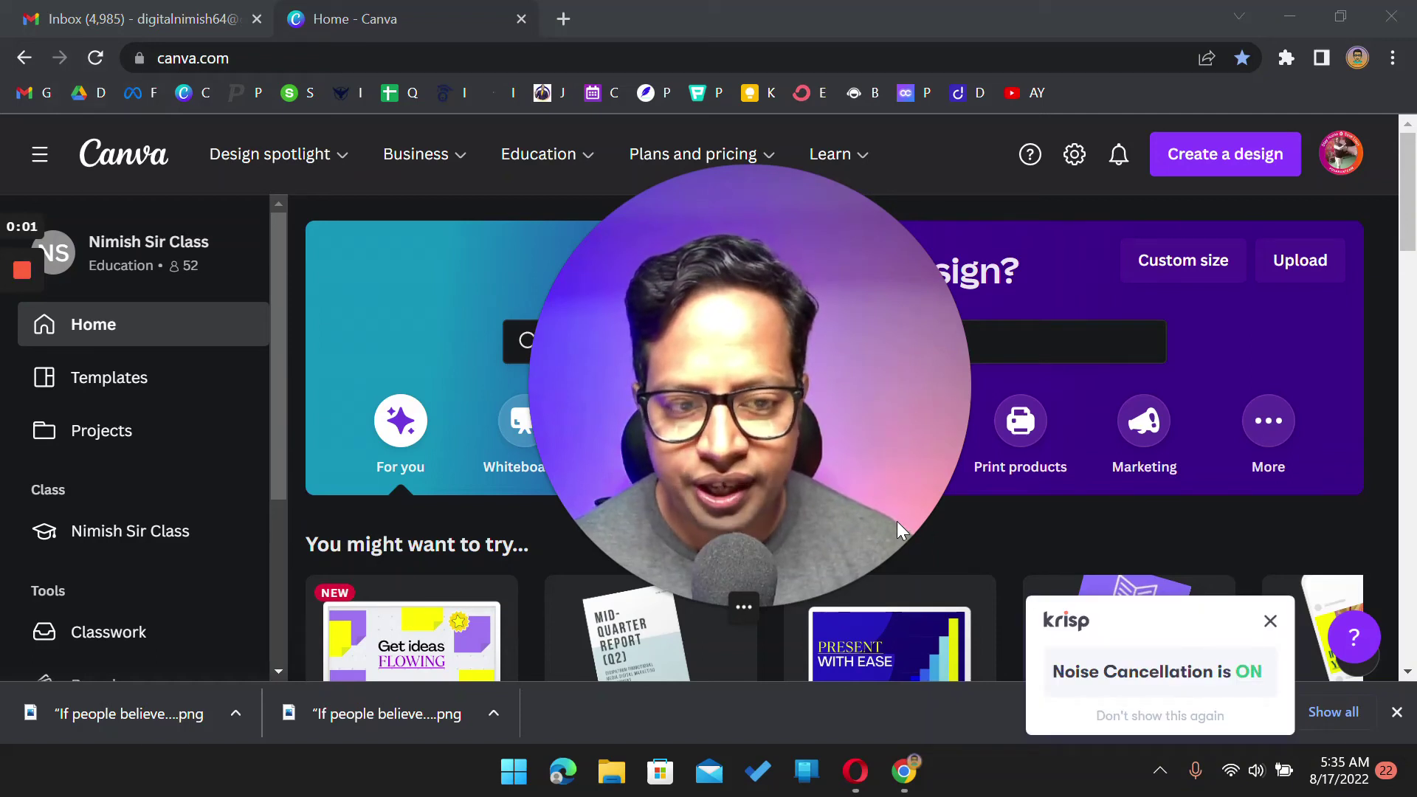
Dismiss the noise cancellation notification.
click(1270, 621)
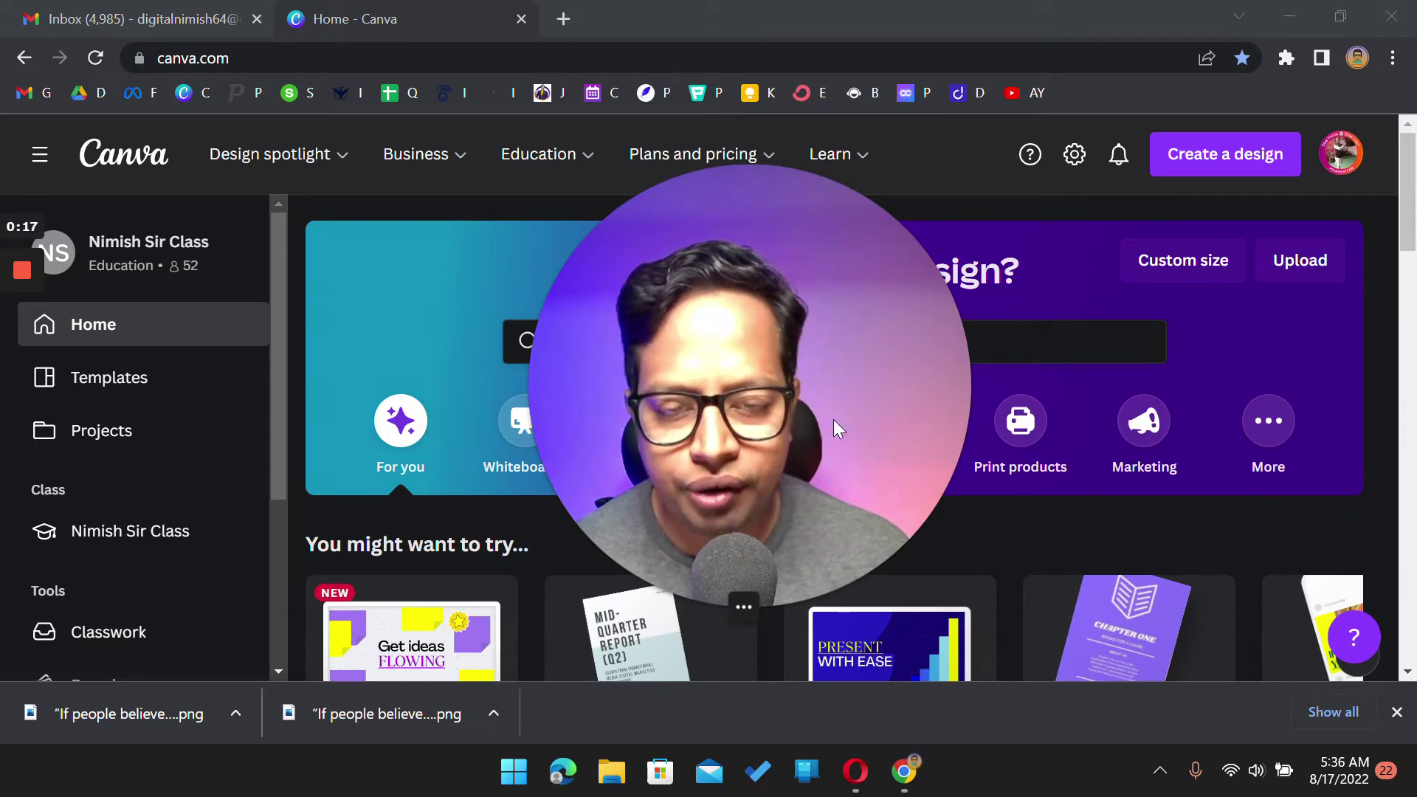
mouse_move(712, 611)
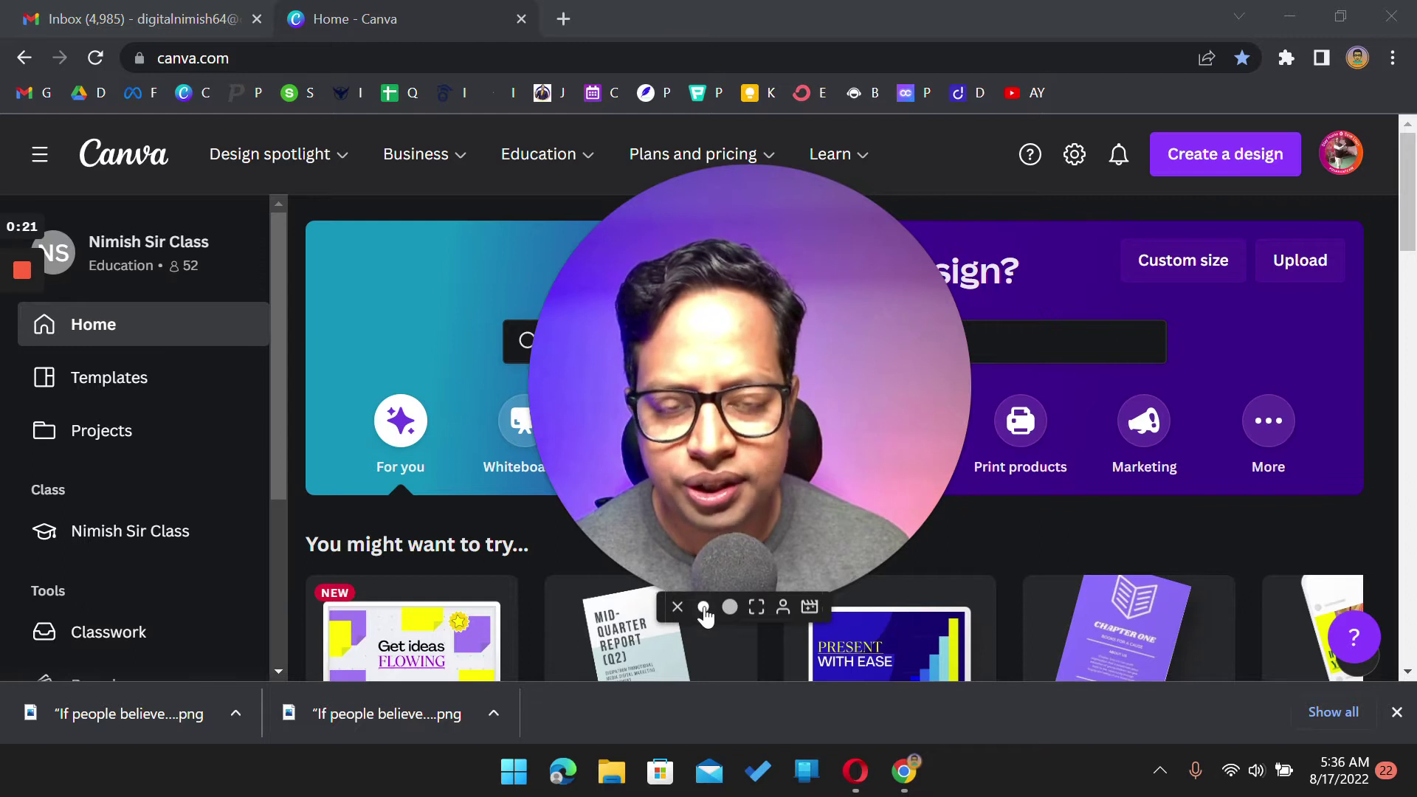
click(705, 614)
drag(658, 575, 147, 640)
mouse_move(832, 157)
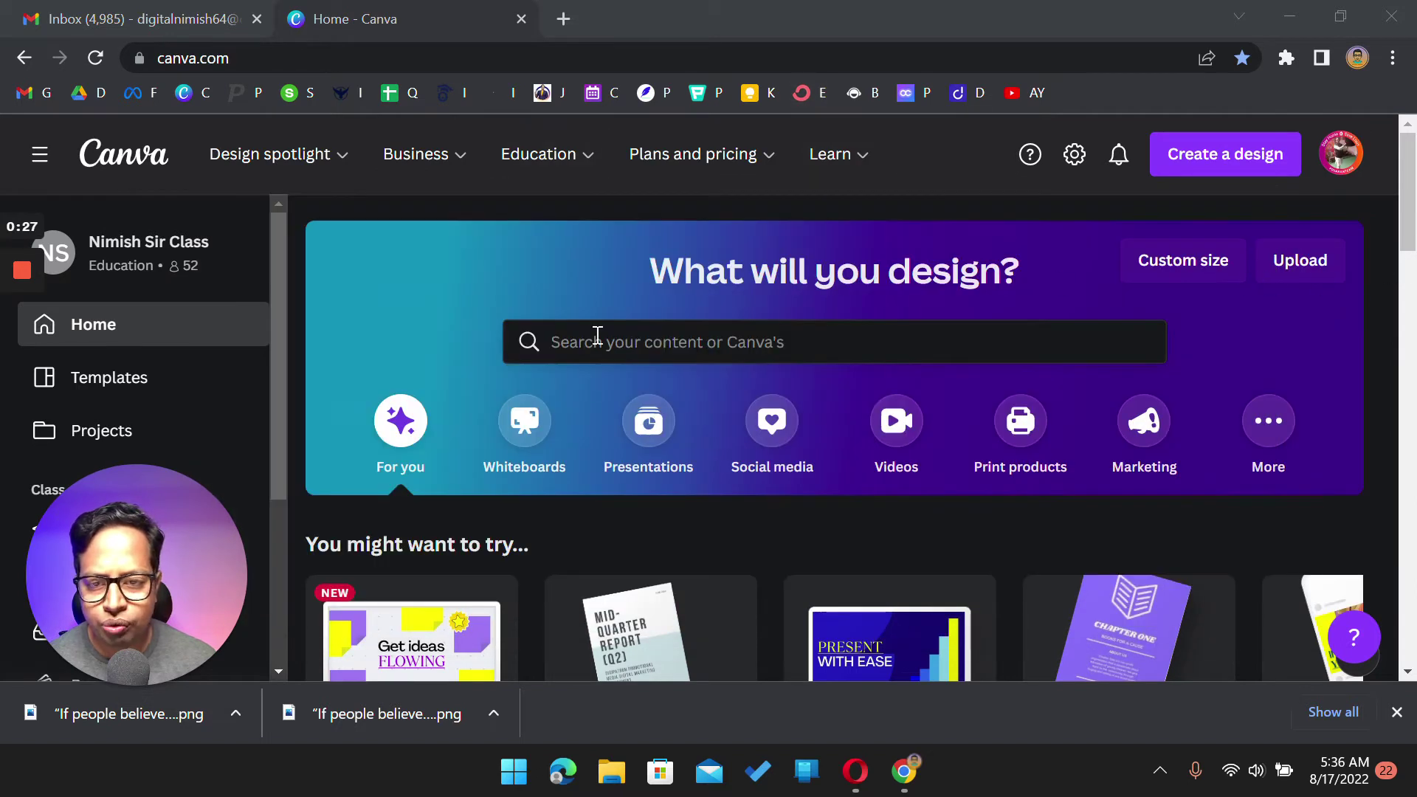
Search Canva's templates for 'fb post'.
click(680, 354)
text(can)
key(BackSpace)
key(BackSpace)
key(BackSpace)
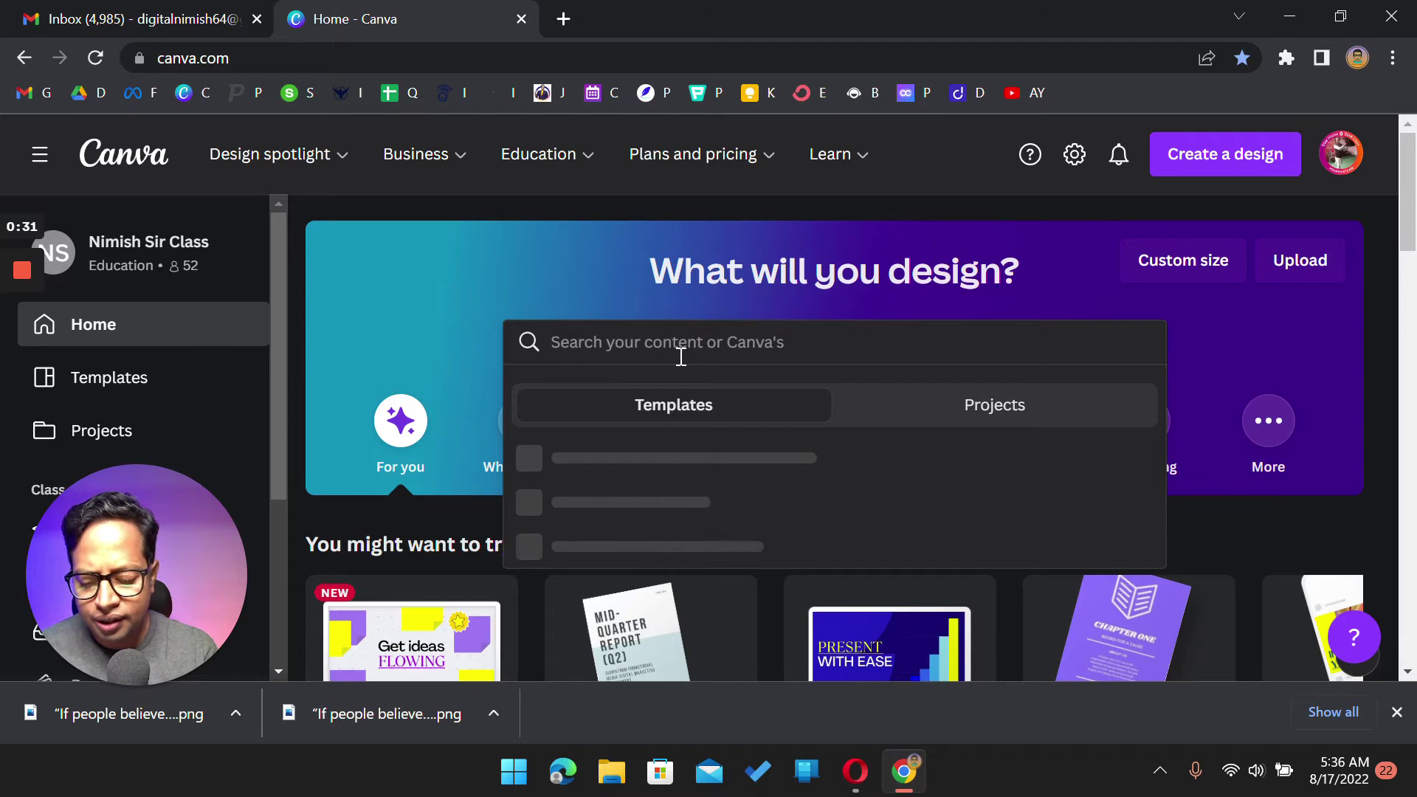
text(fb )
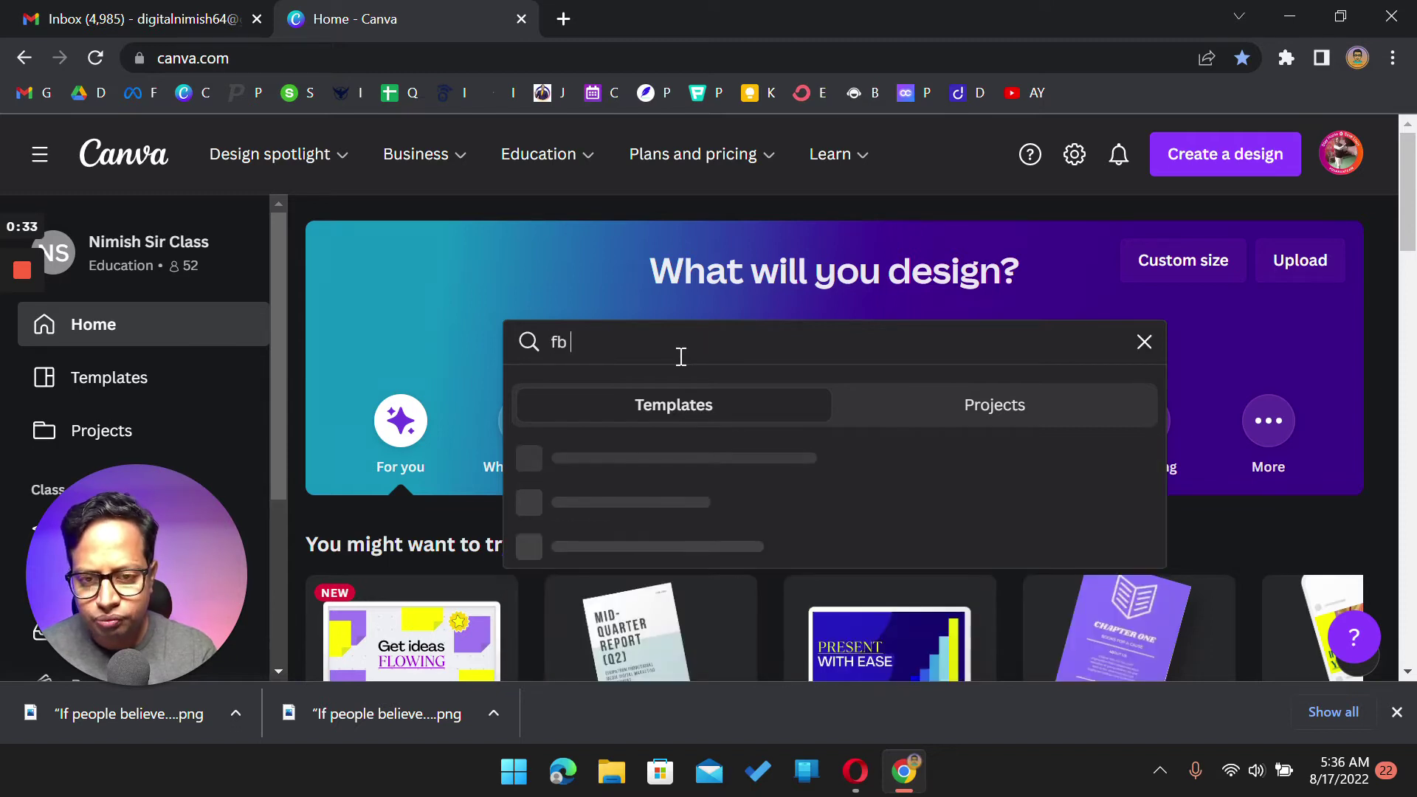
text(post)
key(Return)
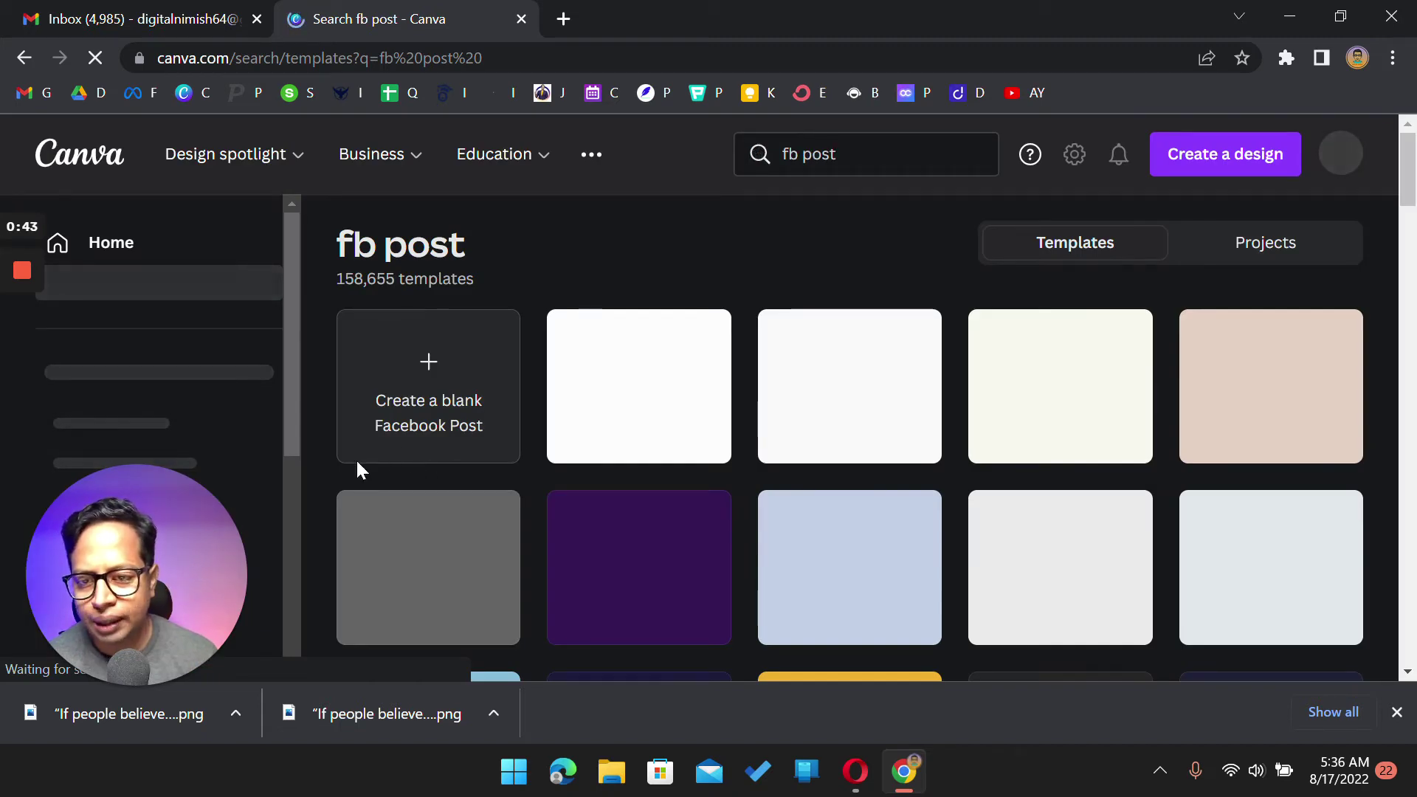
Create a blank Facebook Post design and keep editing it in the browser, not the desktop app.
click(385, 442)
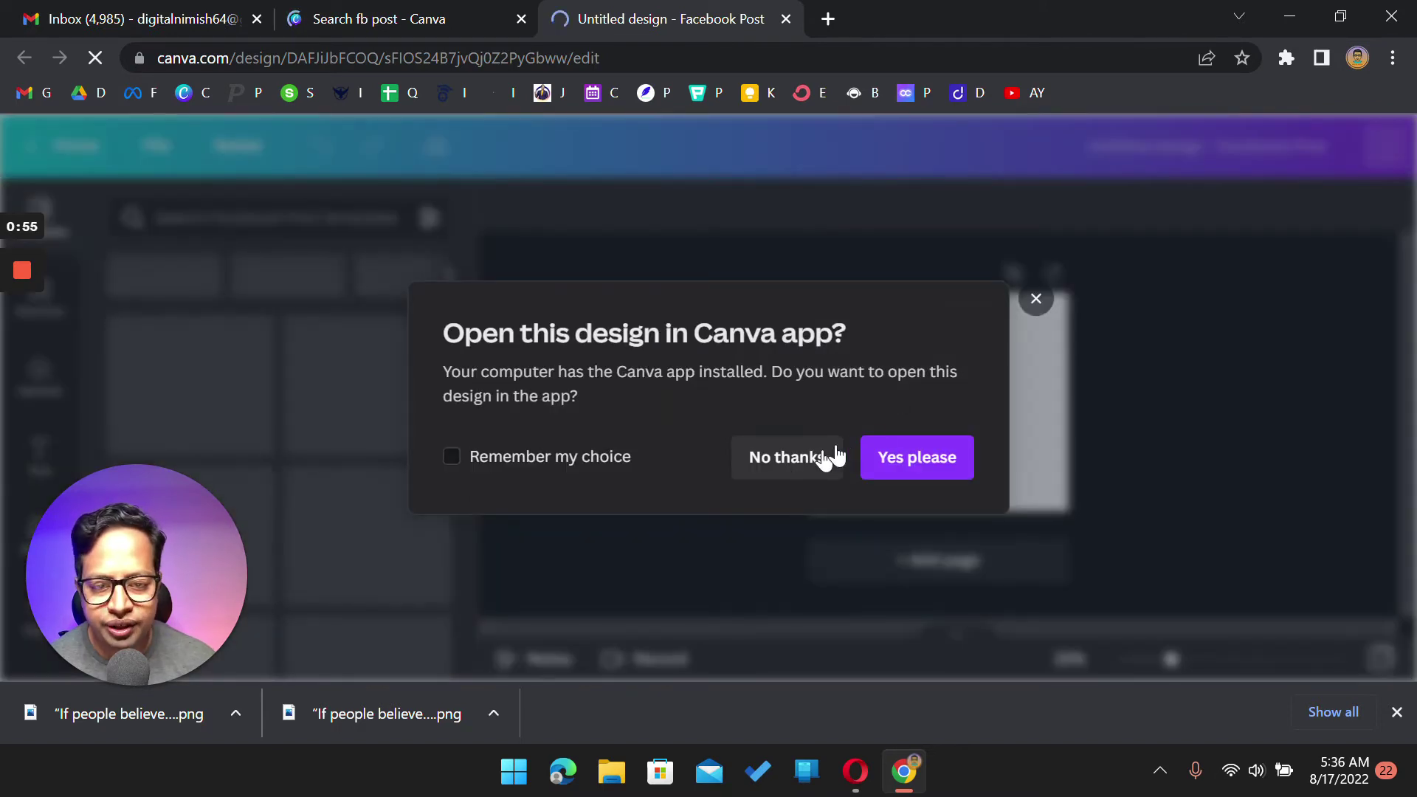
click(819, 459)
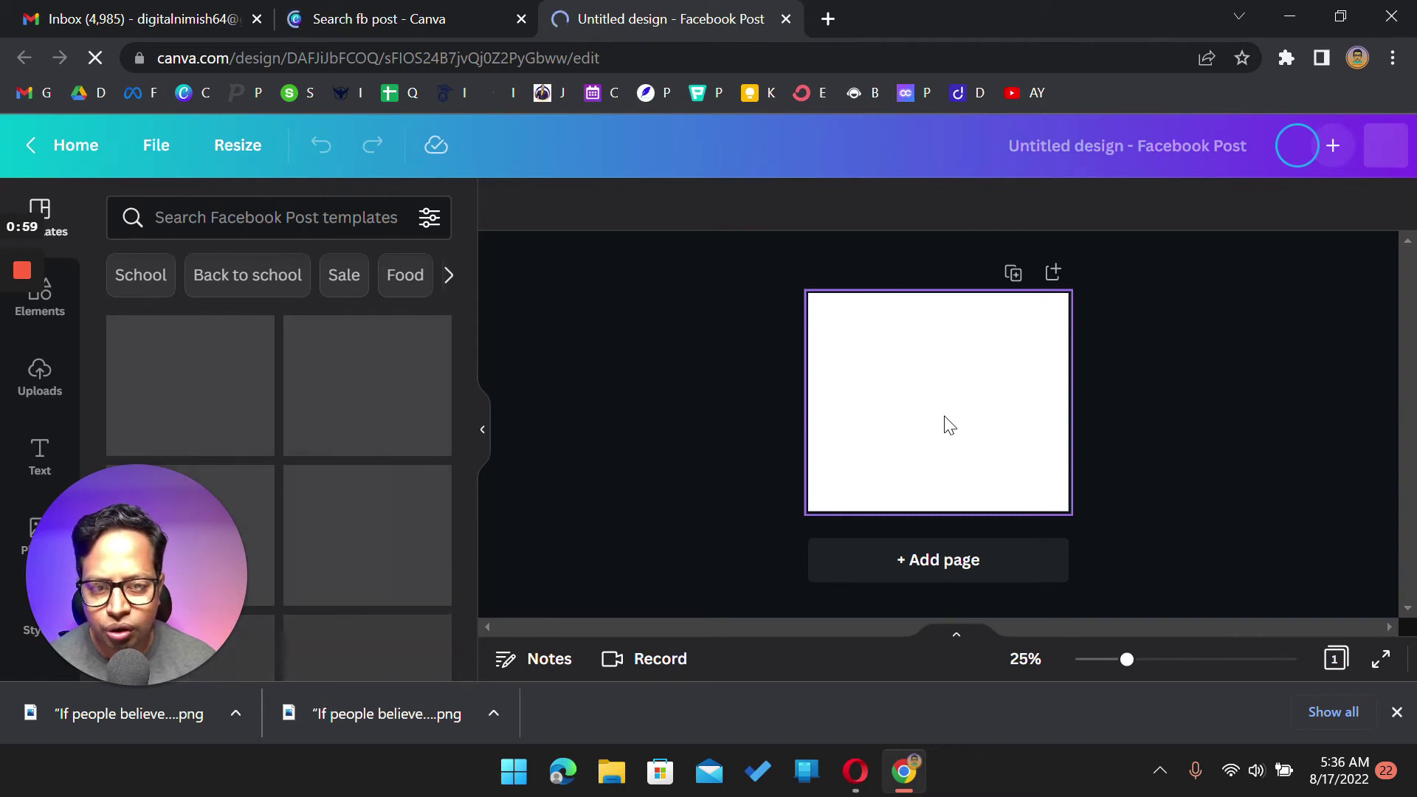
Add a purple square to the blank post, zoom to about 63%, and select it.
key(ctrl+v)
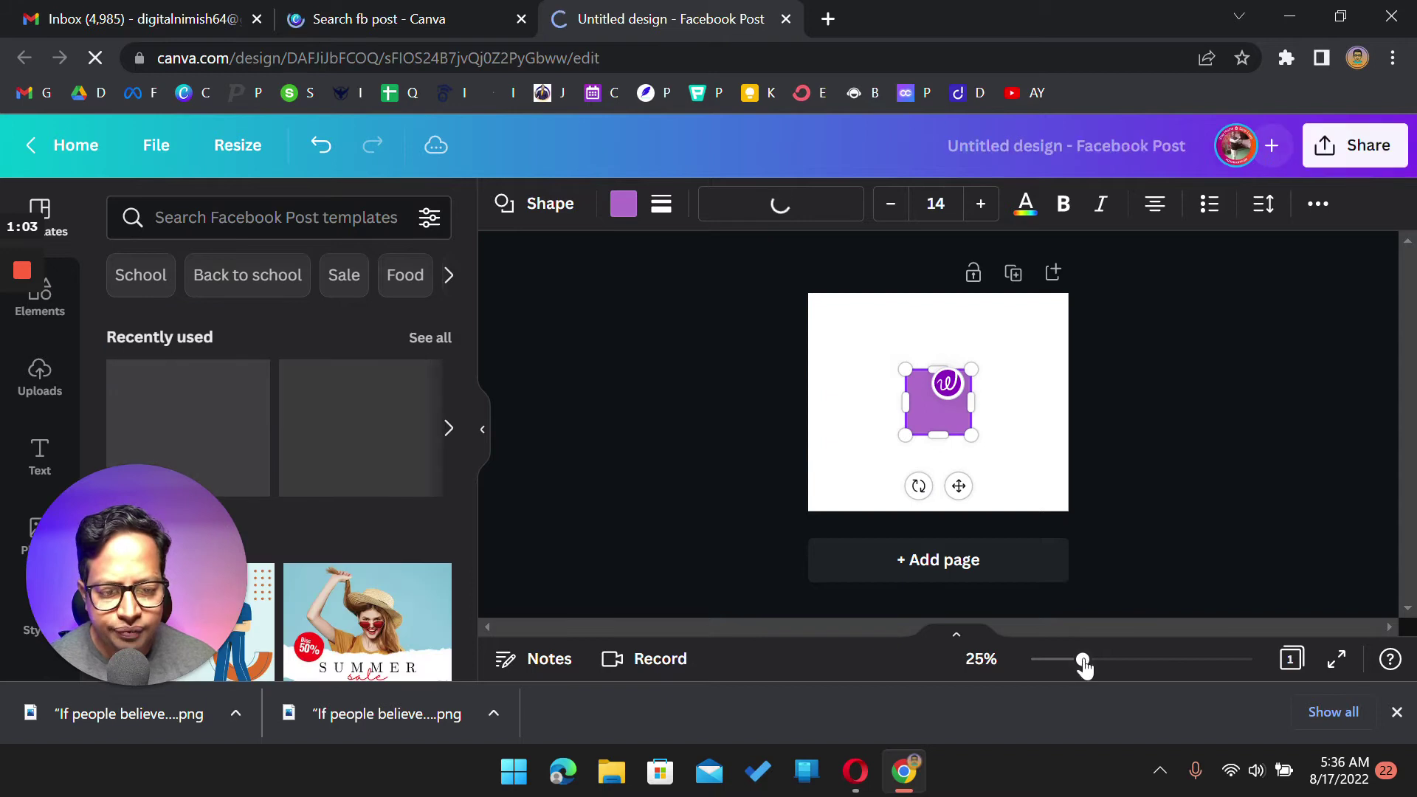
drag(1097, 661, 1134, 661)
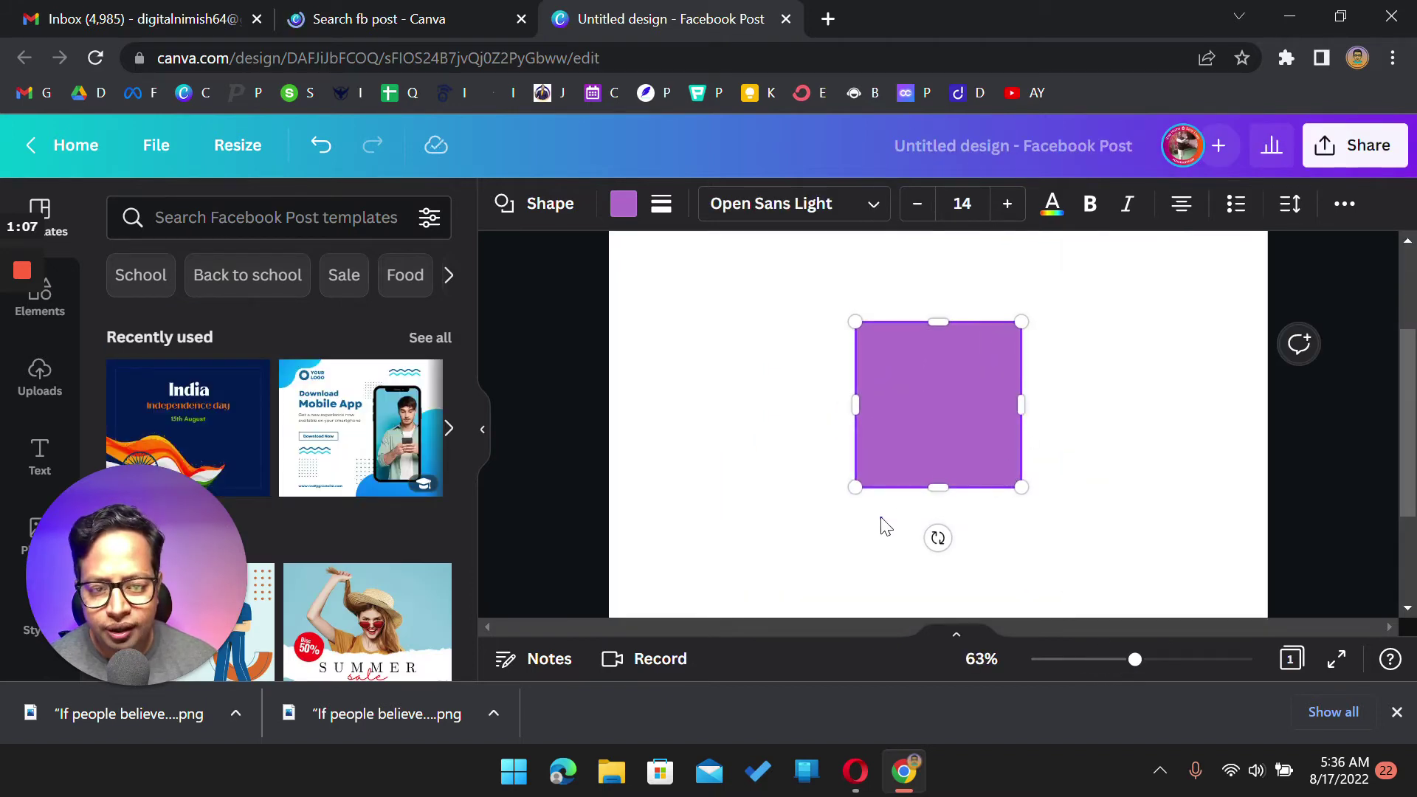
click(918, 567)
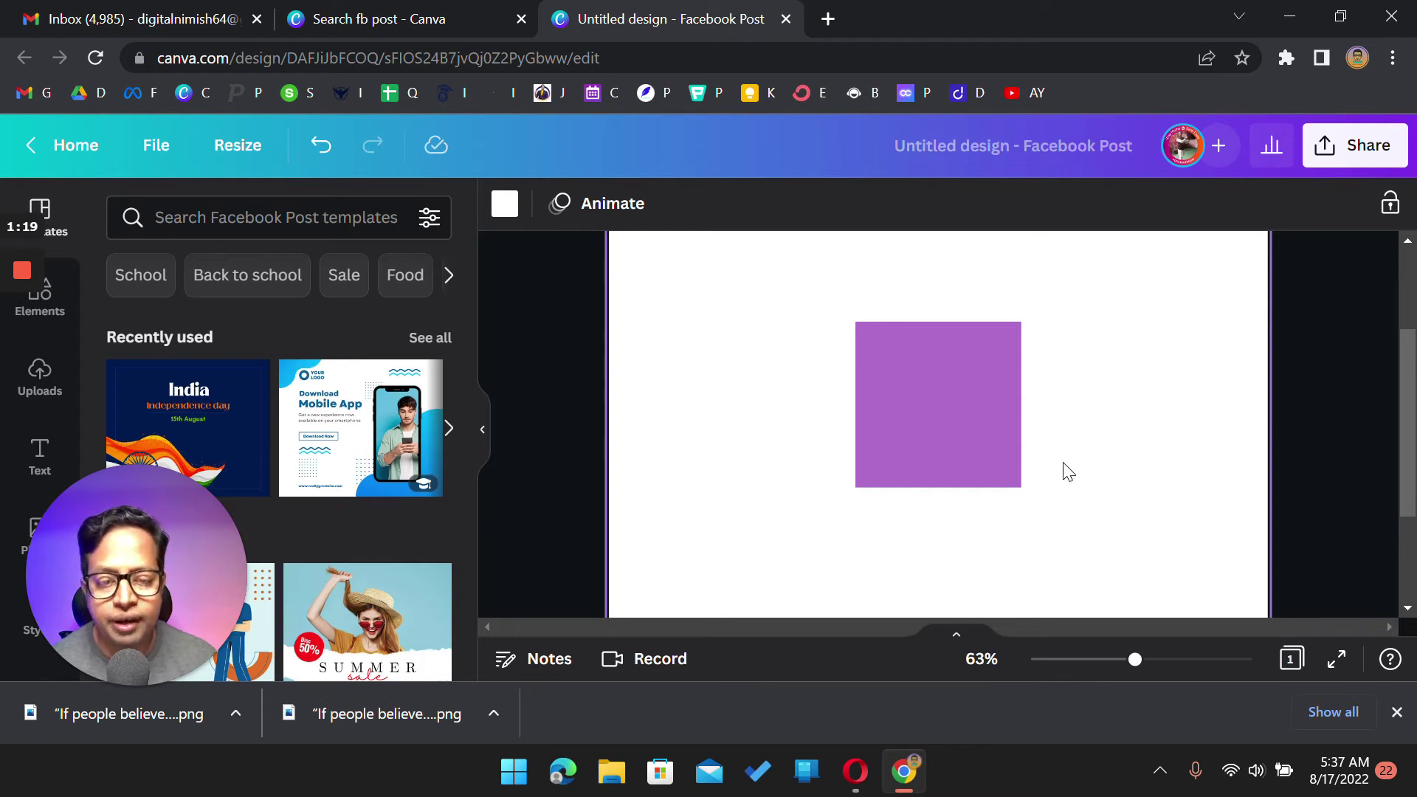
click(968, 454)
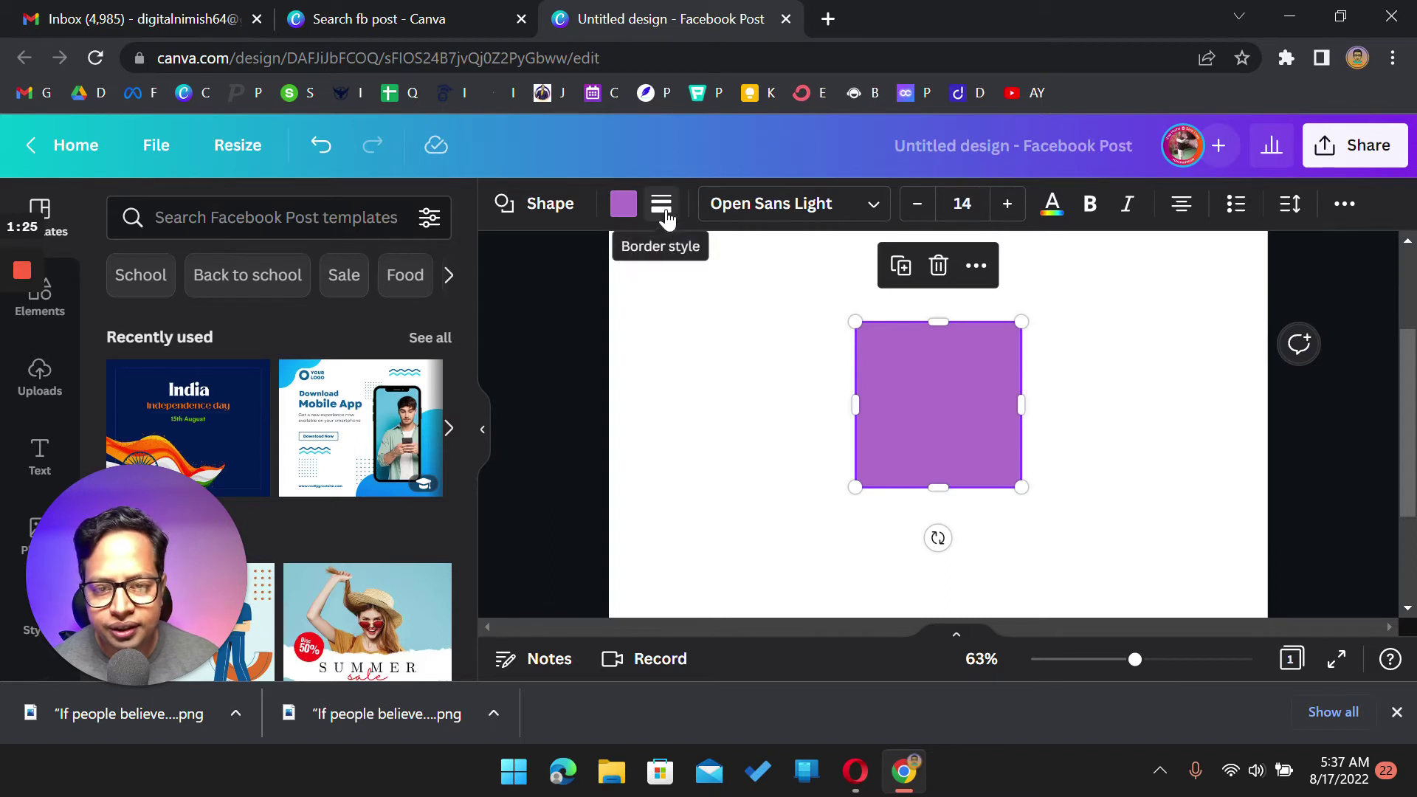
Set the purple square's corner rounding to 32 in Border style.
click(661, 207)
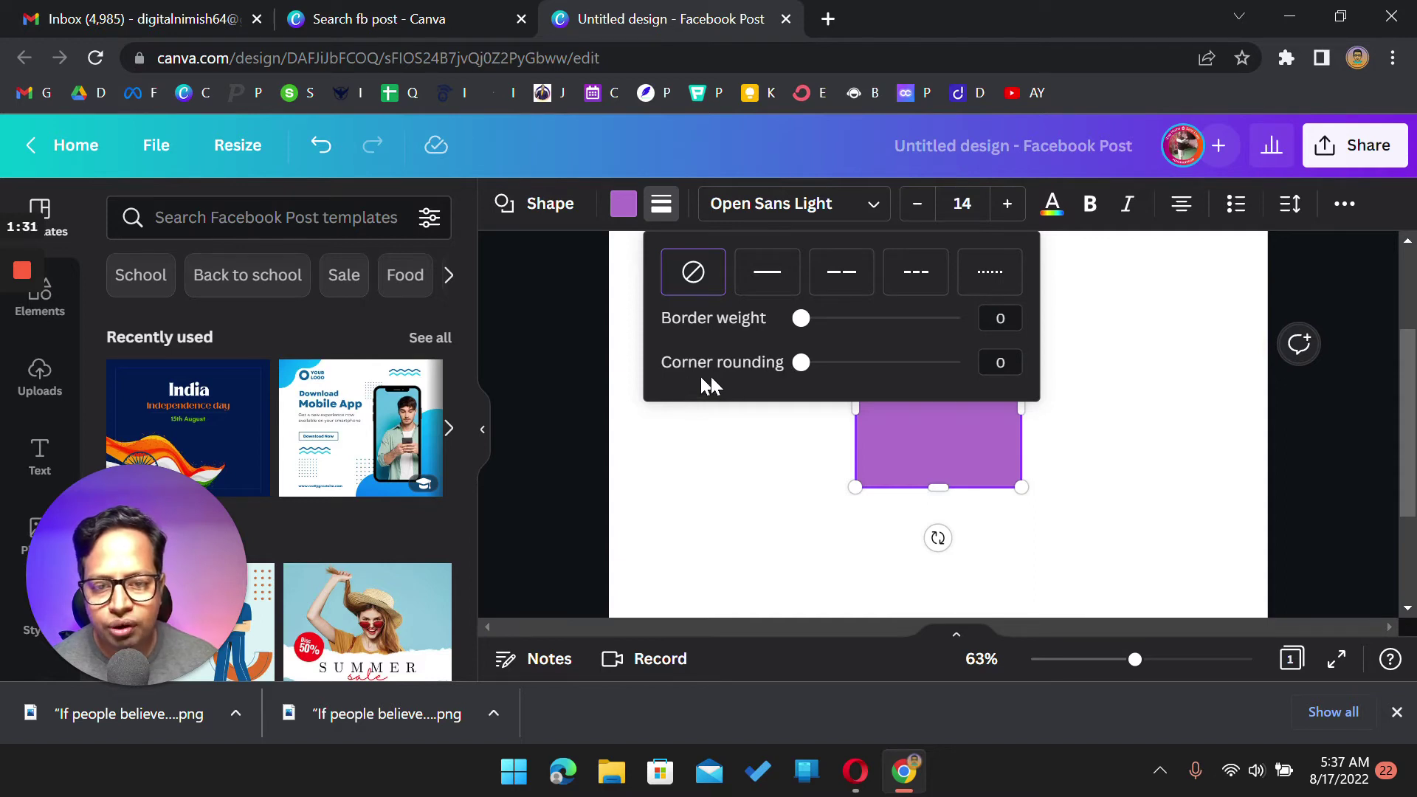
drag(799, 378, 853, 382)
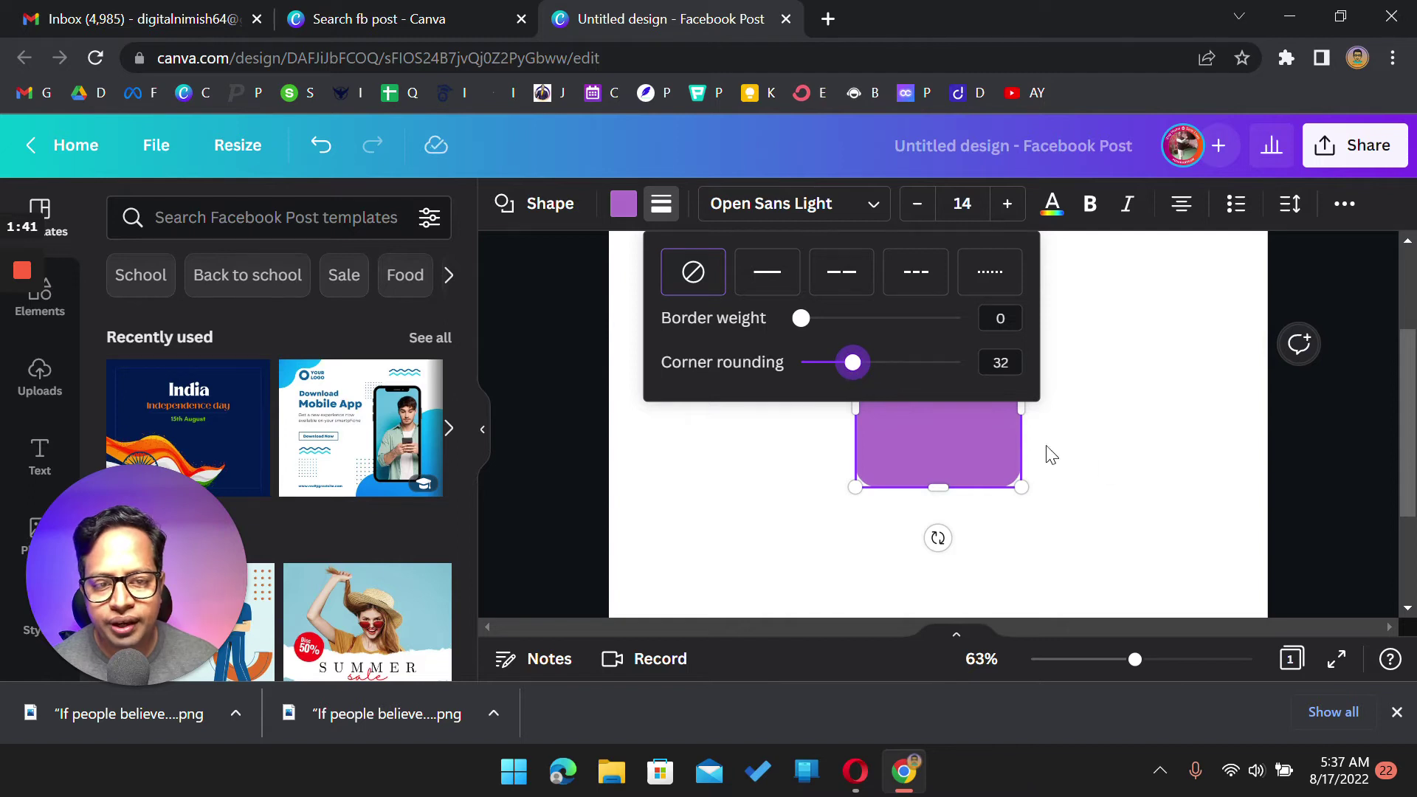
click(1107, 468)
click(1107, 468)
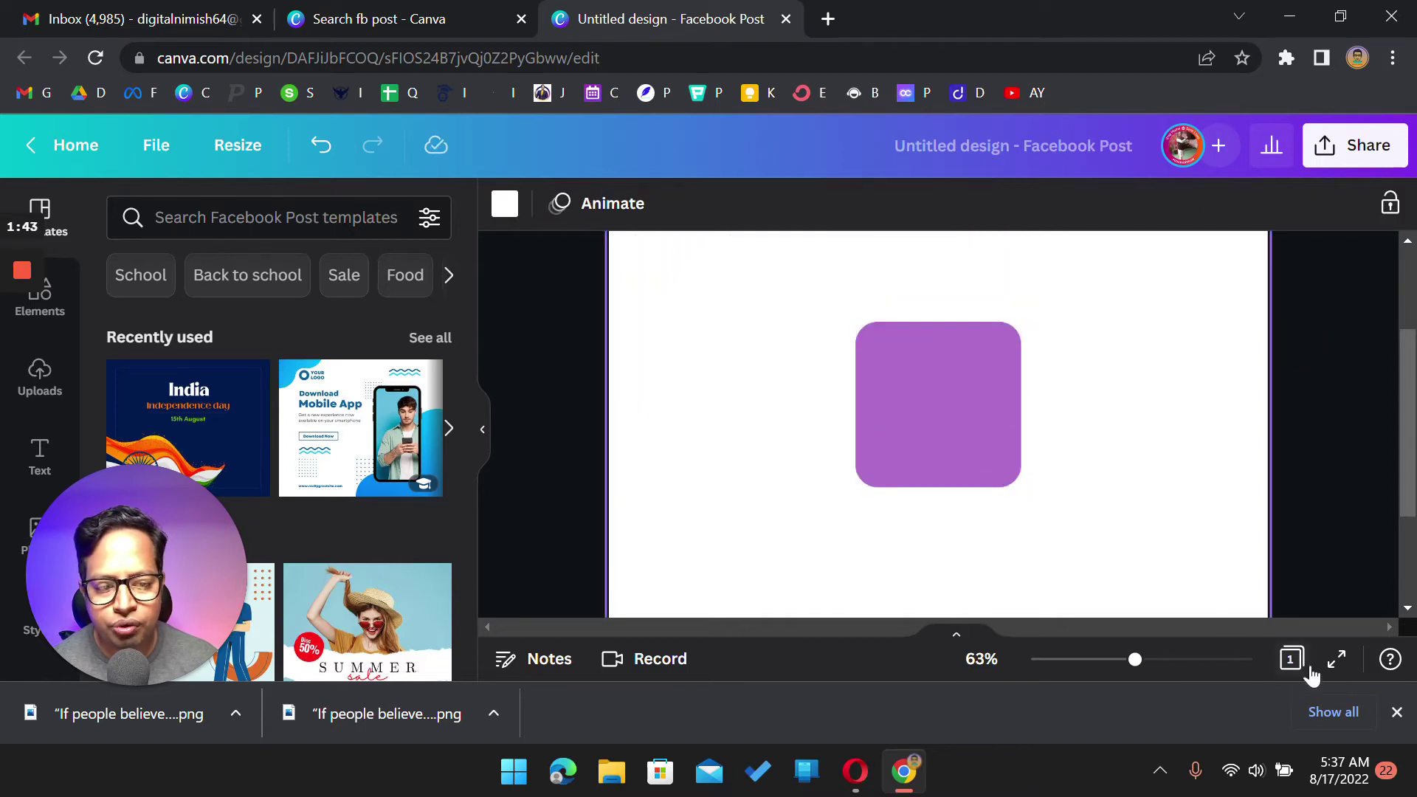
click(1018, 459)
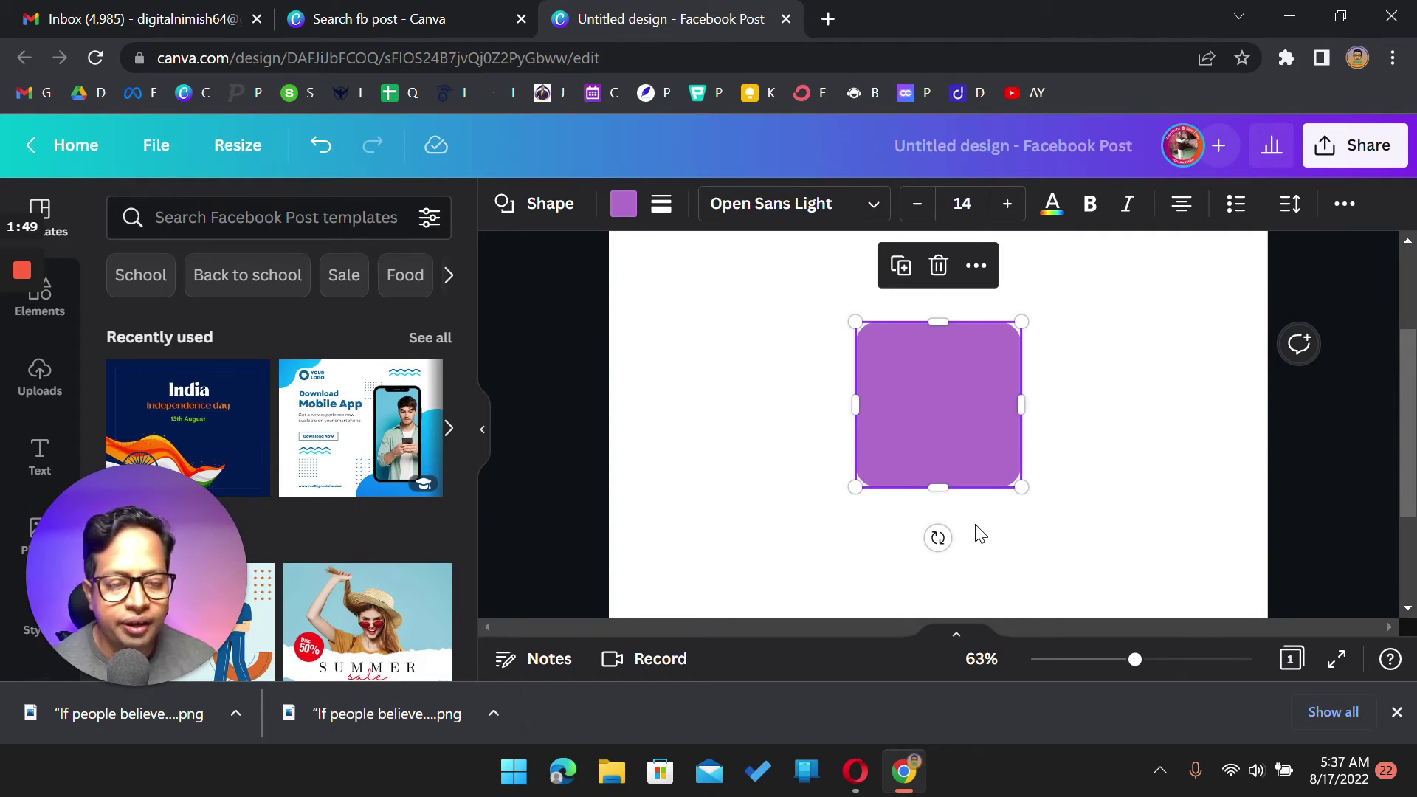
click(1055, 546)
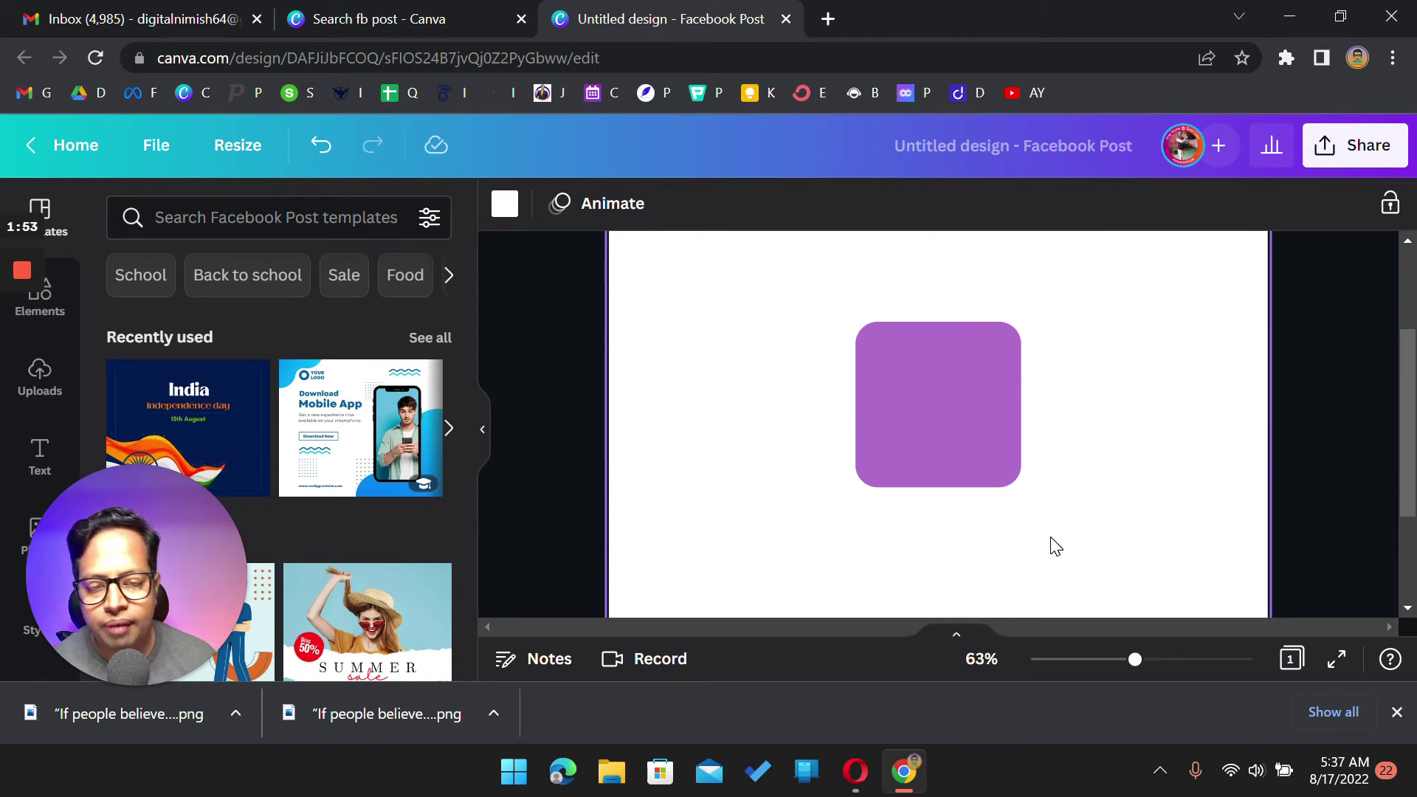
Resize the rounded square into a wide 355×105 bar and move it to the post's centre.
click(959, 411)
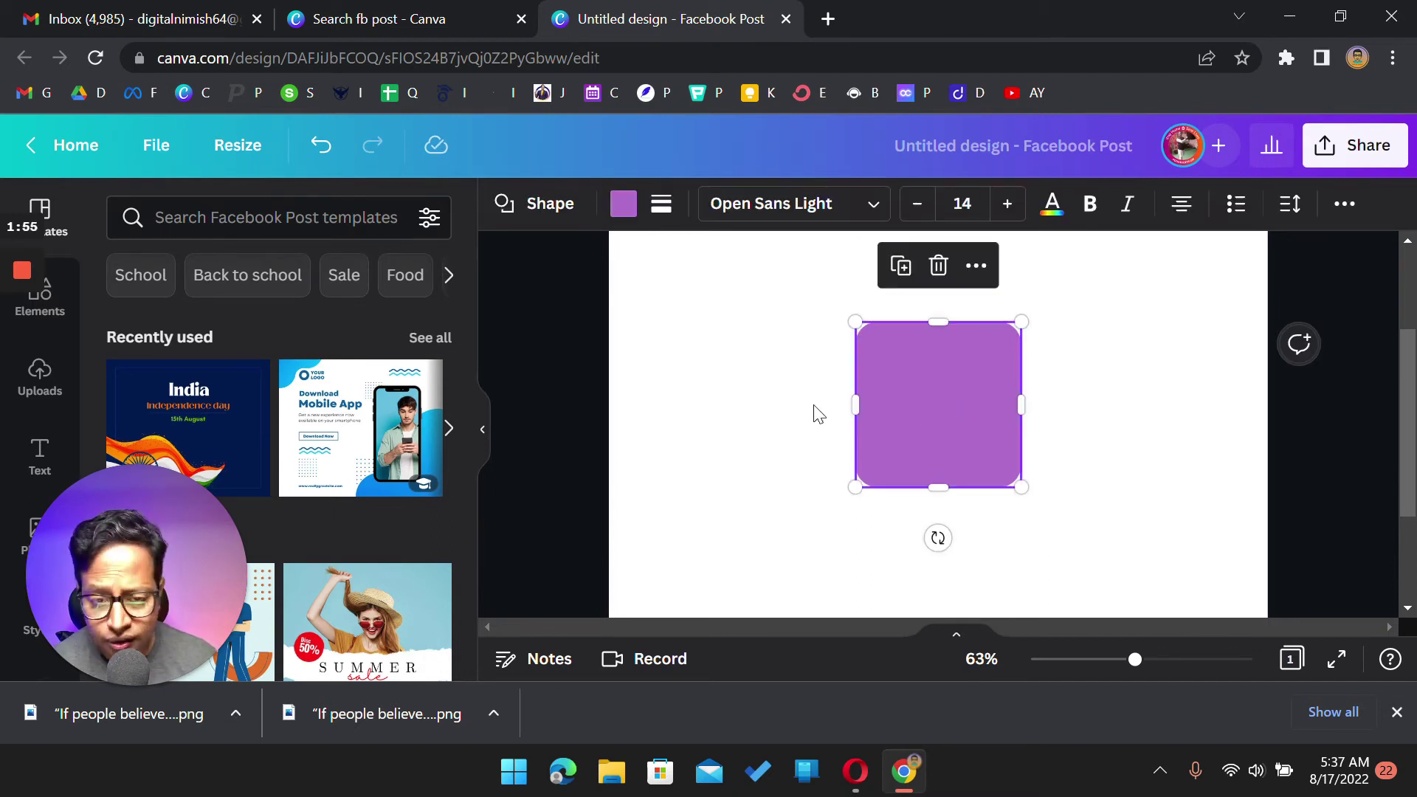
drag(855, 404, 654, 411)
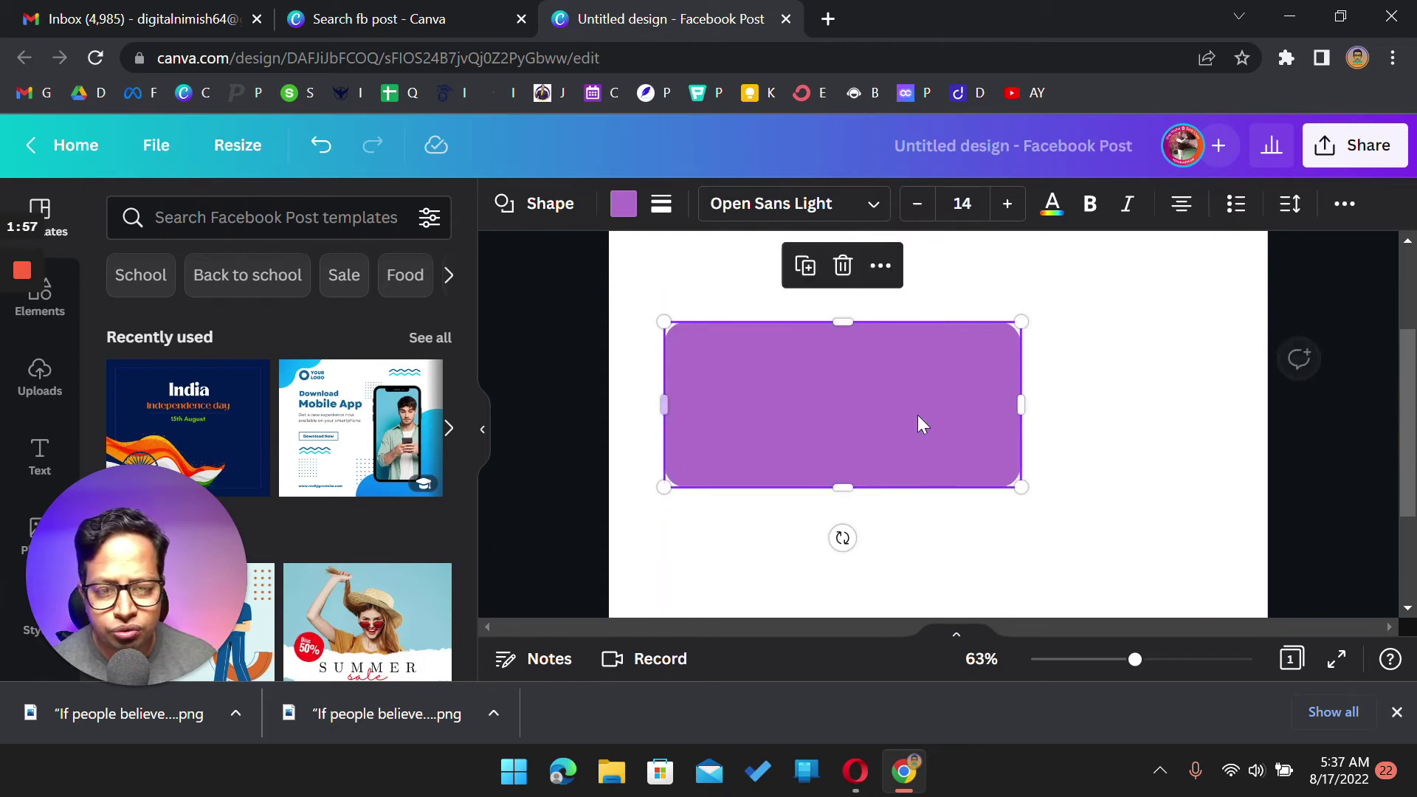
drag(987, 338, 883, 414)
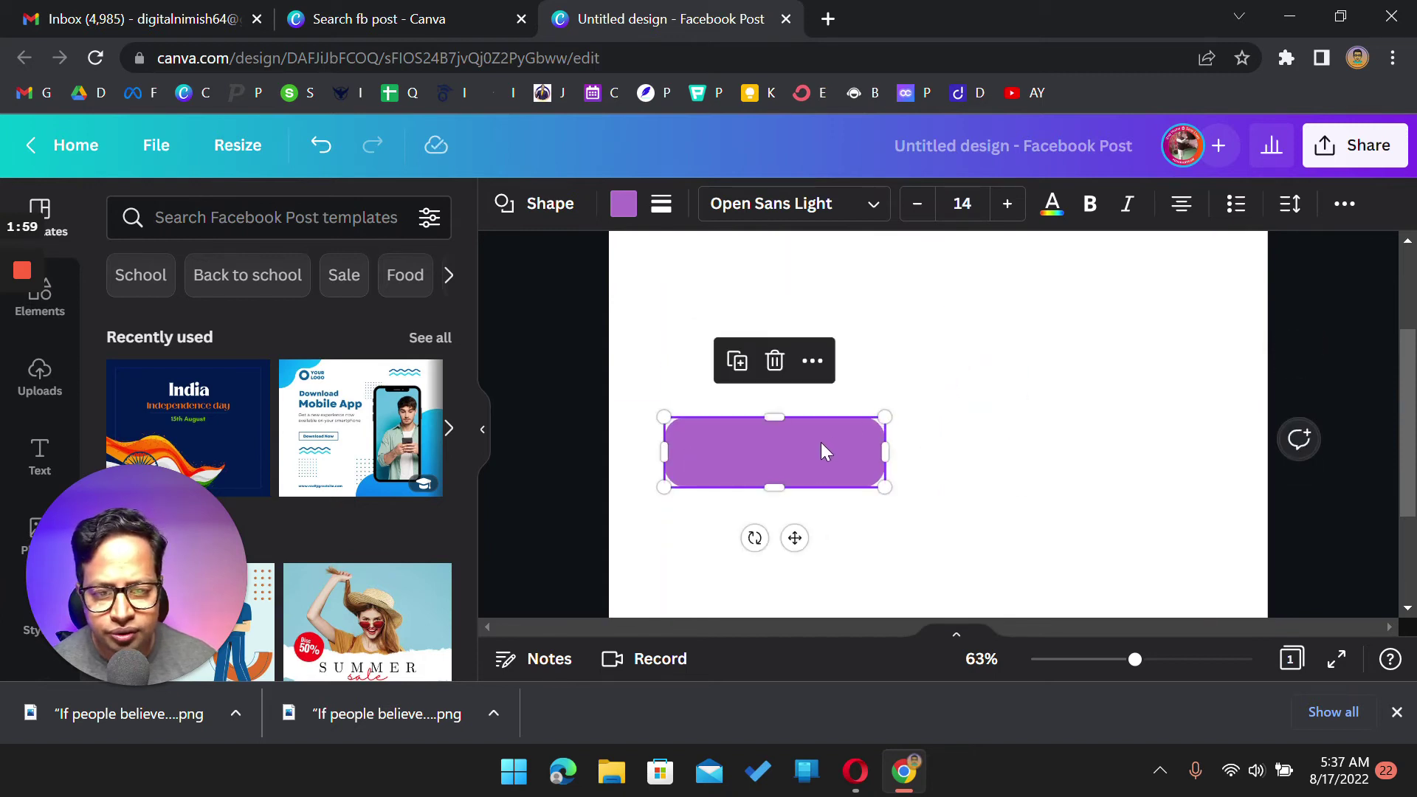
drag(822, 453, 991, 465)
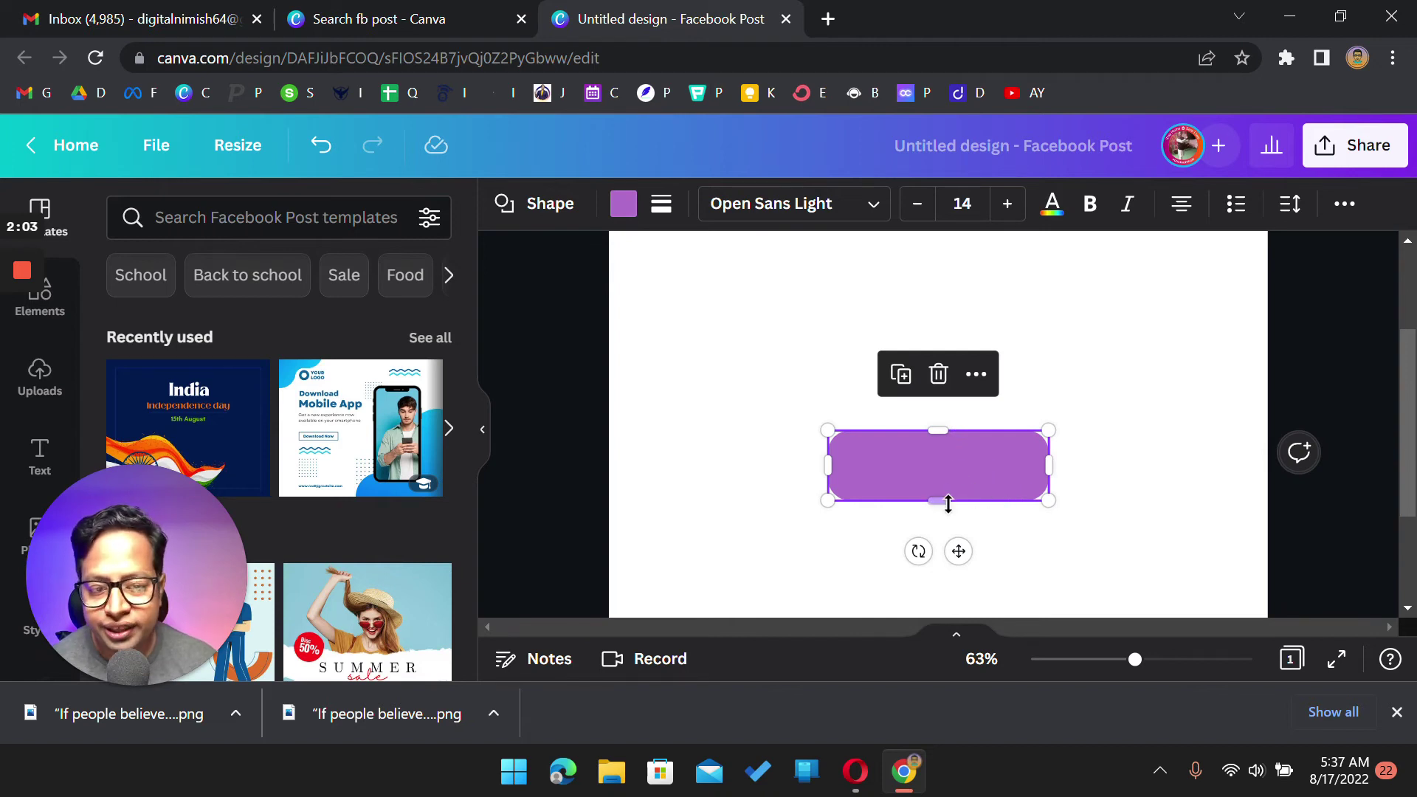
click(1079, 502)
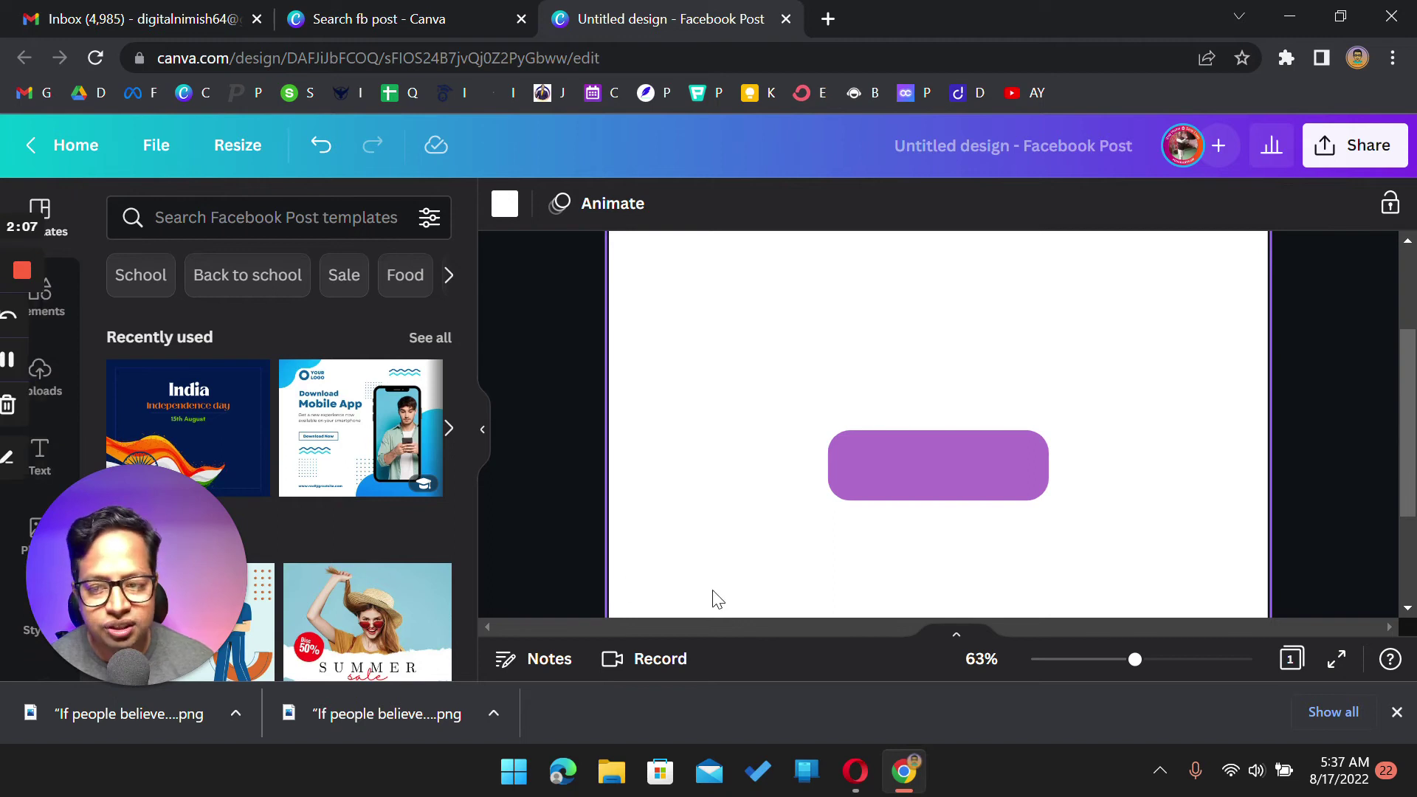
click(905, 478)
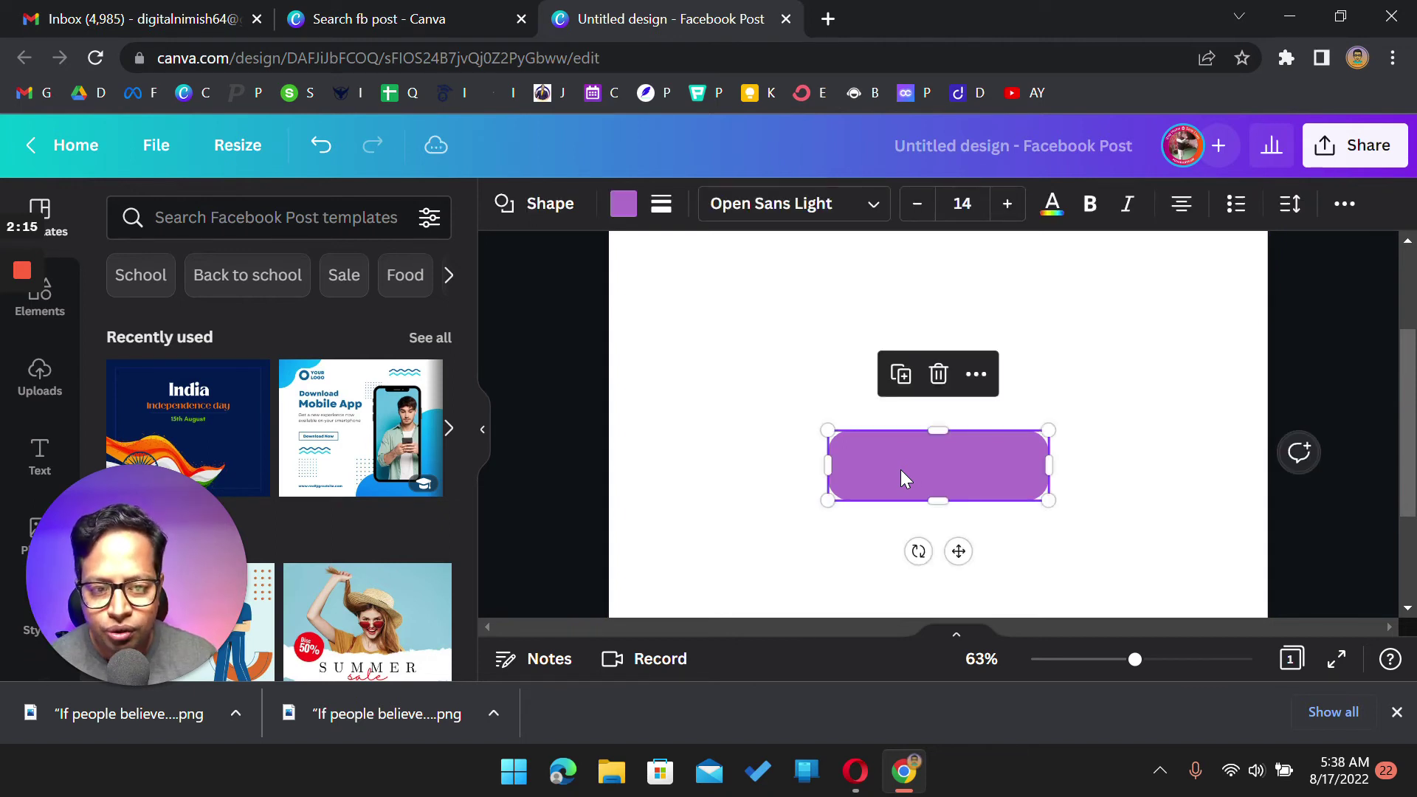
Type 'join now' inside the purple shape and change the label to uppercase JOIN NOW.
double_click(902, 472)
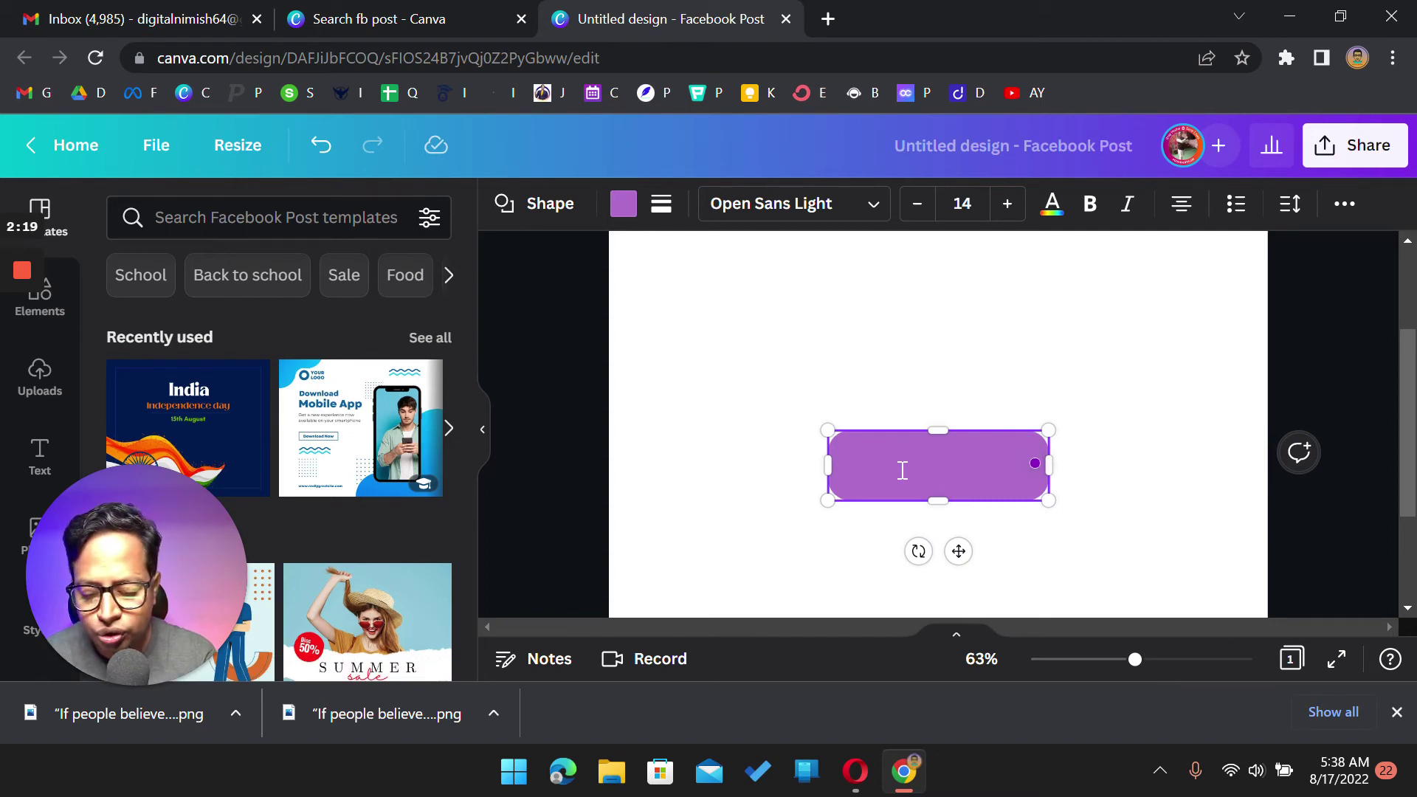
text(JoJoin)
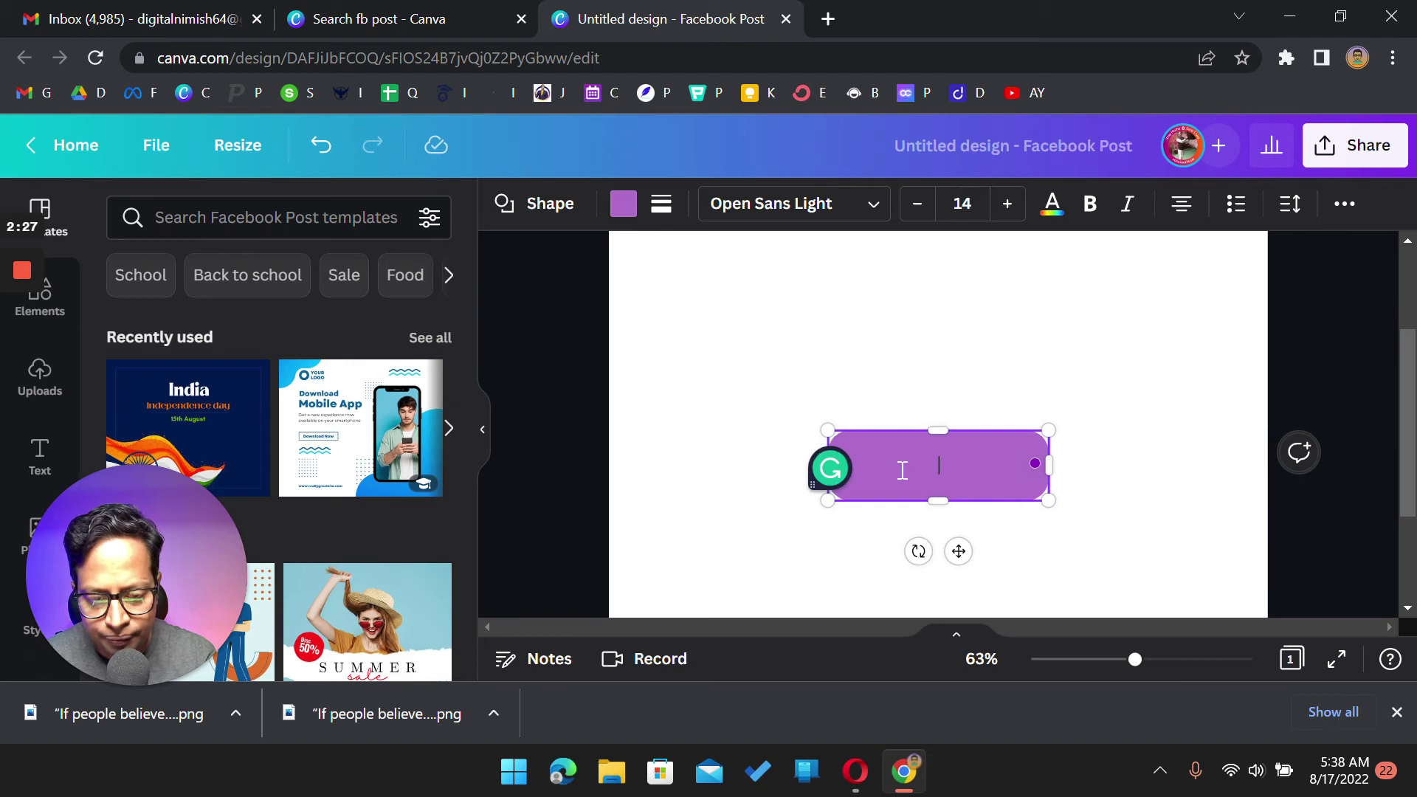
text(join)
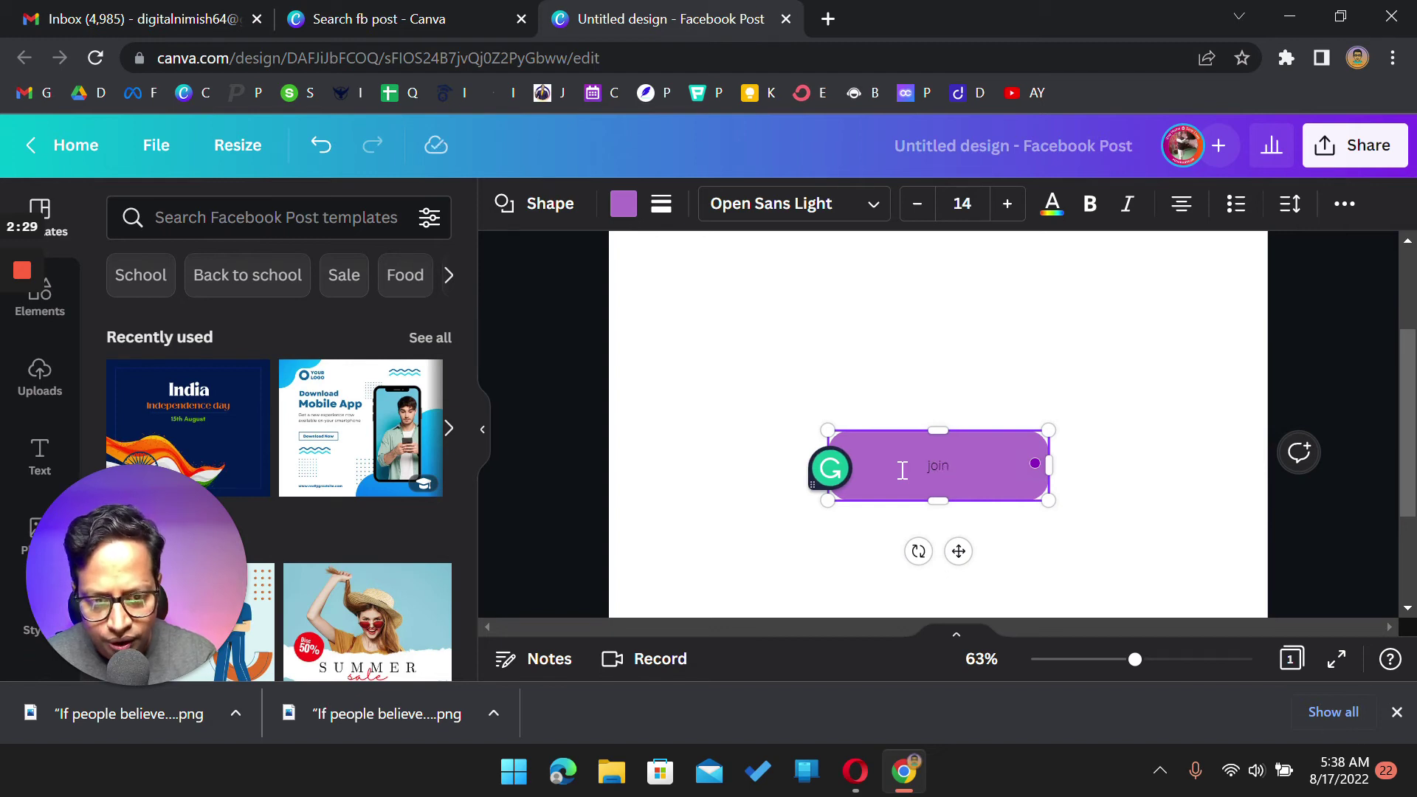
text( now)
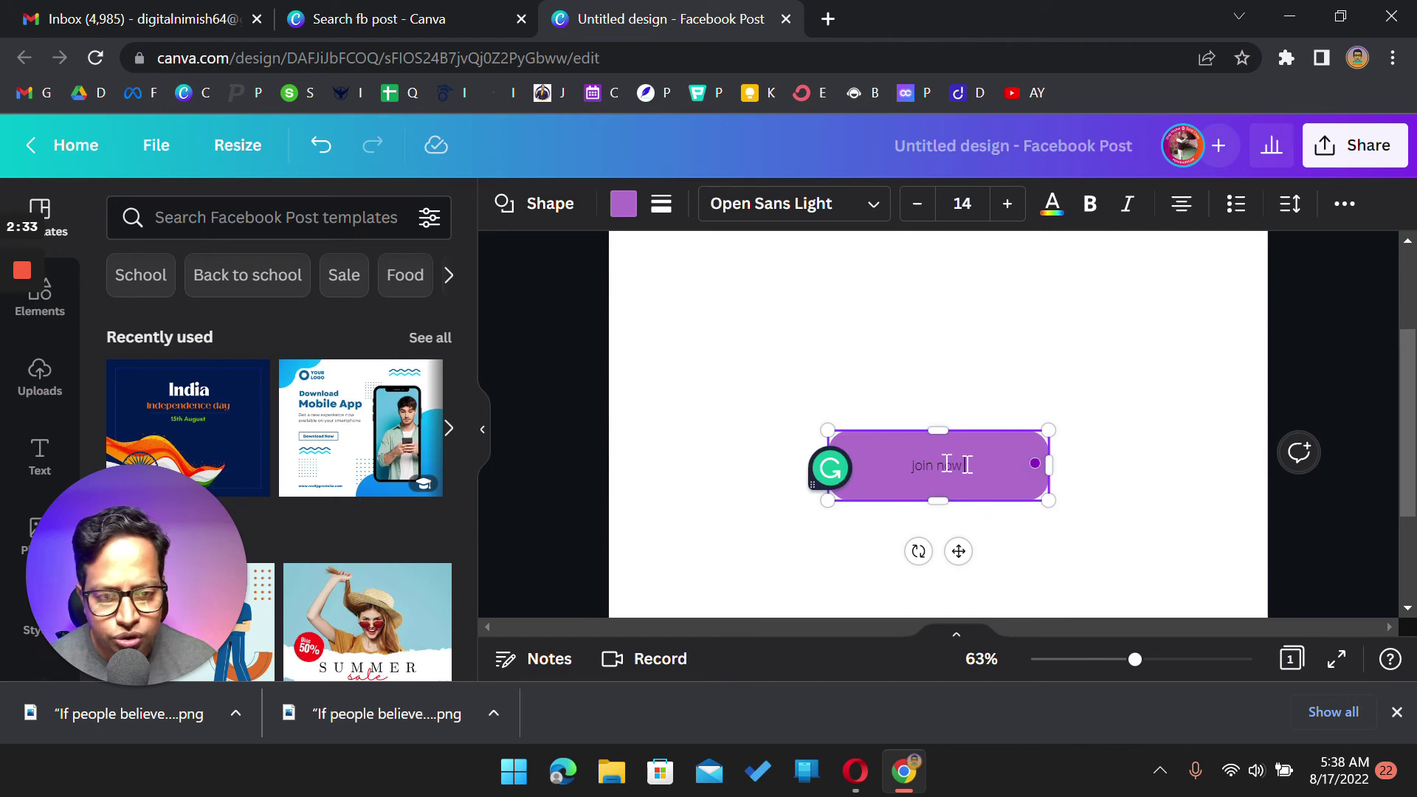
drag(964, 465, 885, 463)
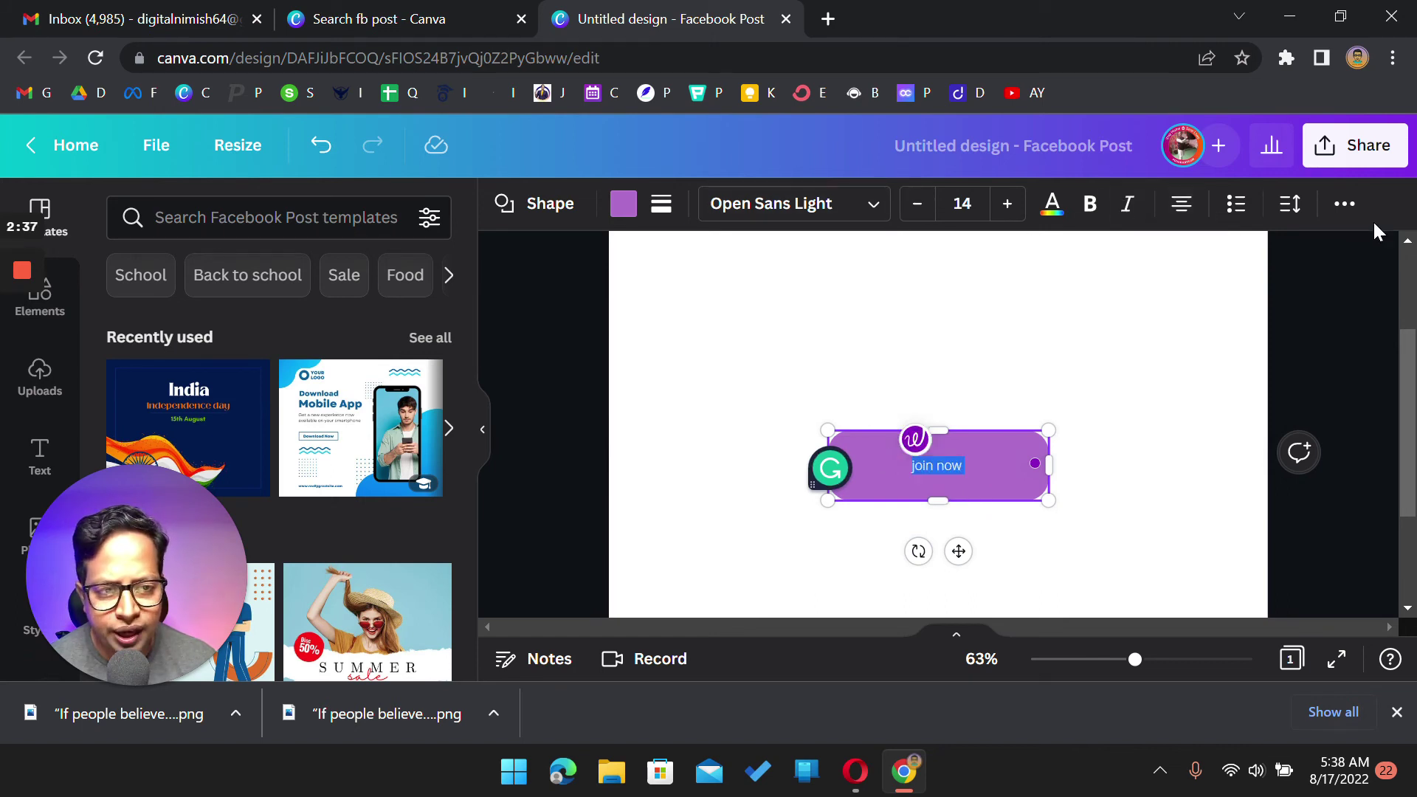
click(1344, 207)
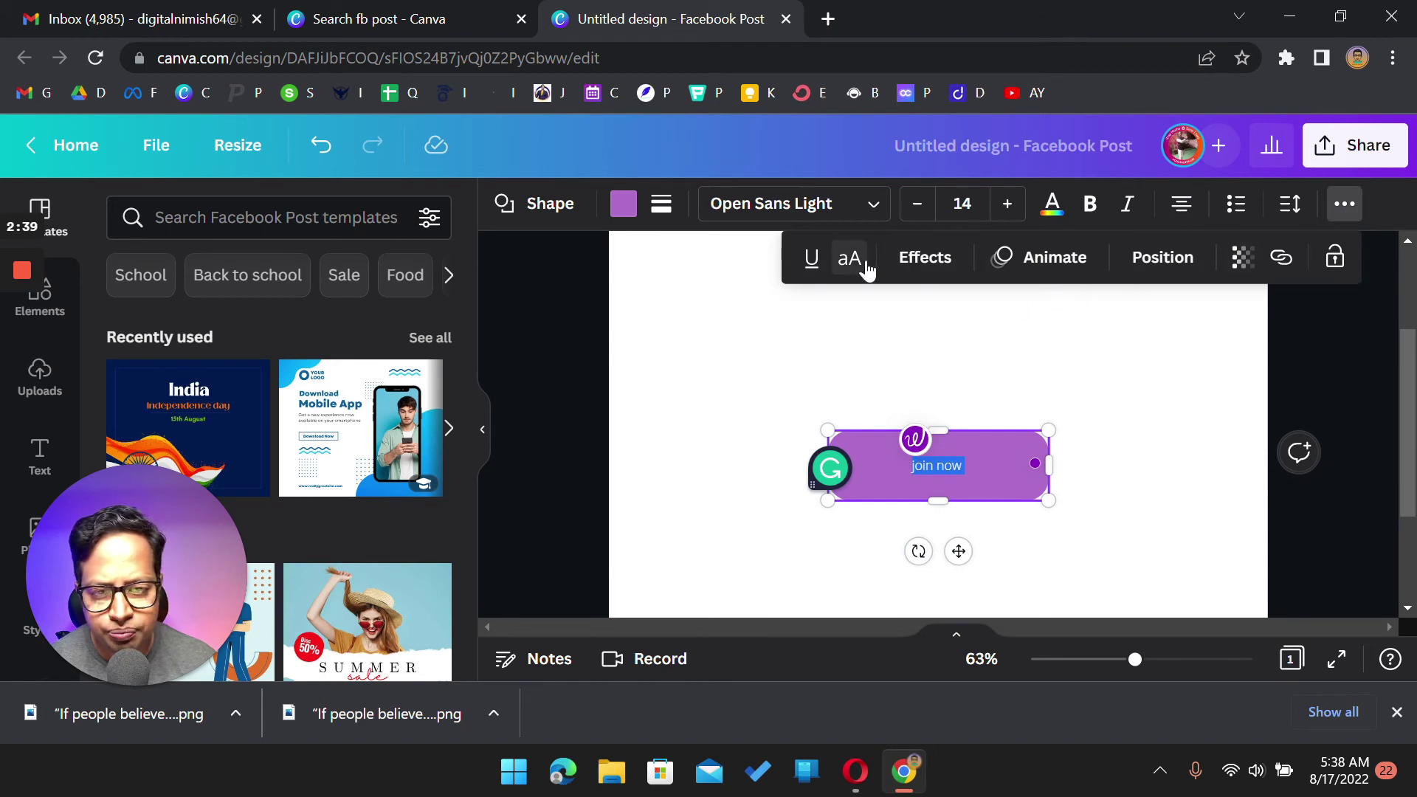
click(864, 265)
Make the JOIN NOW label bold and shrink the button to a more compact size.
click(1190, 431)
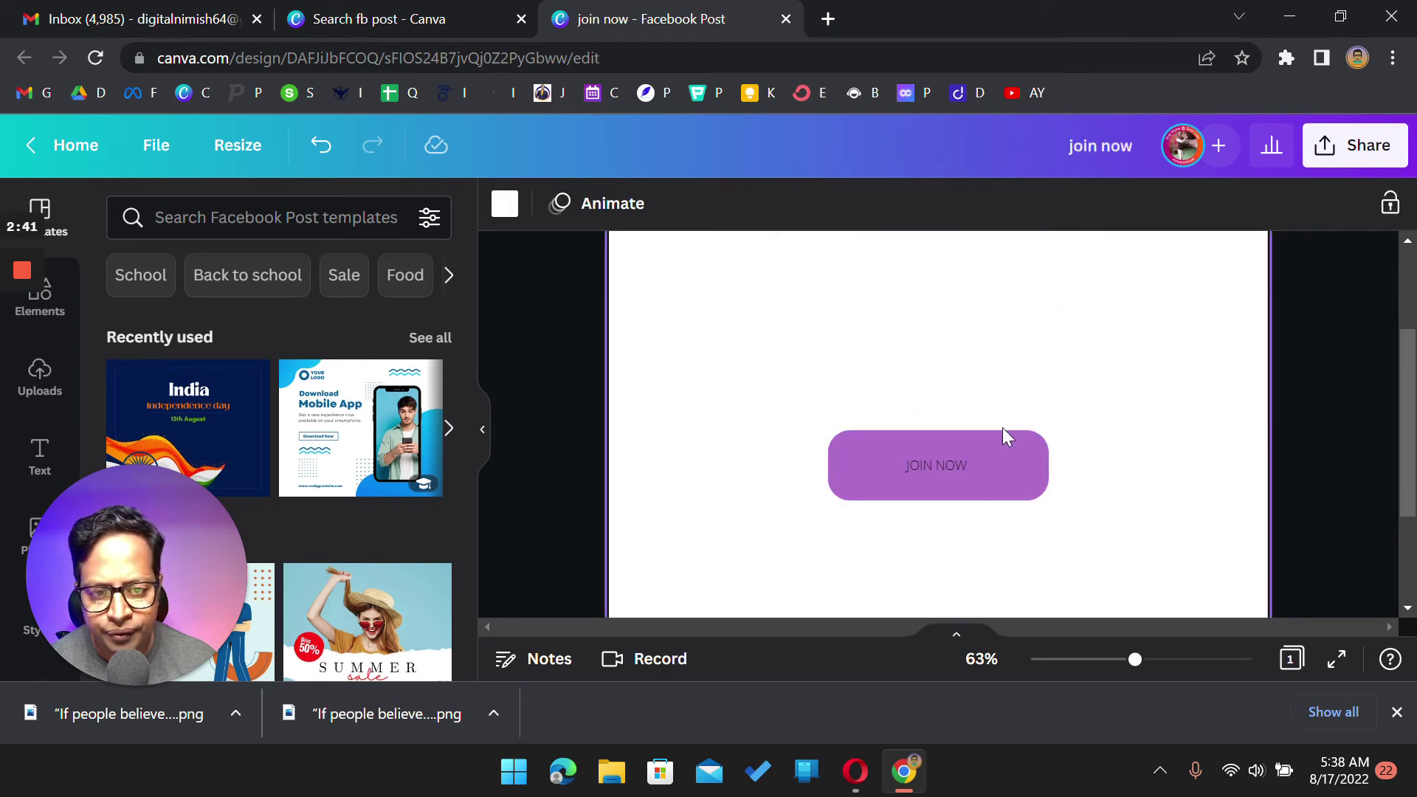
click(934, 465)
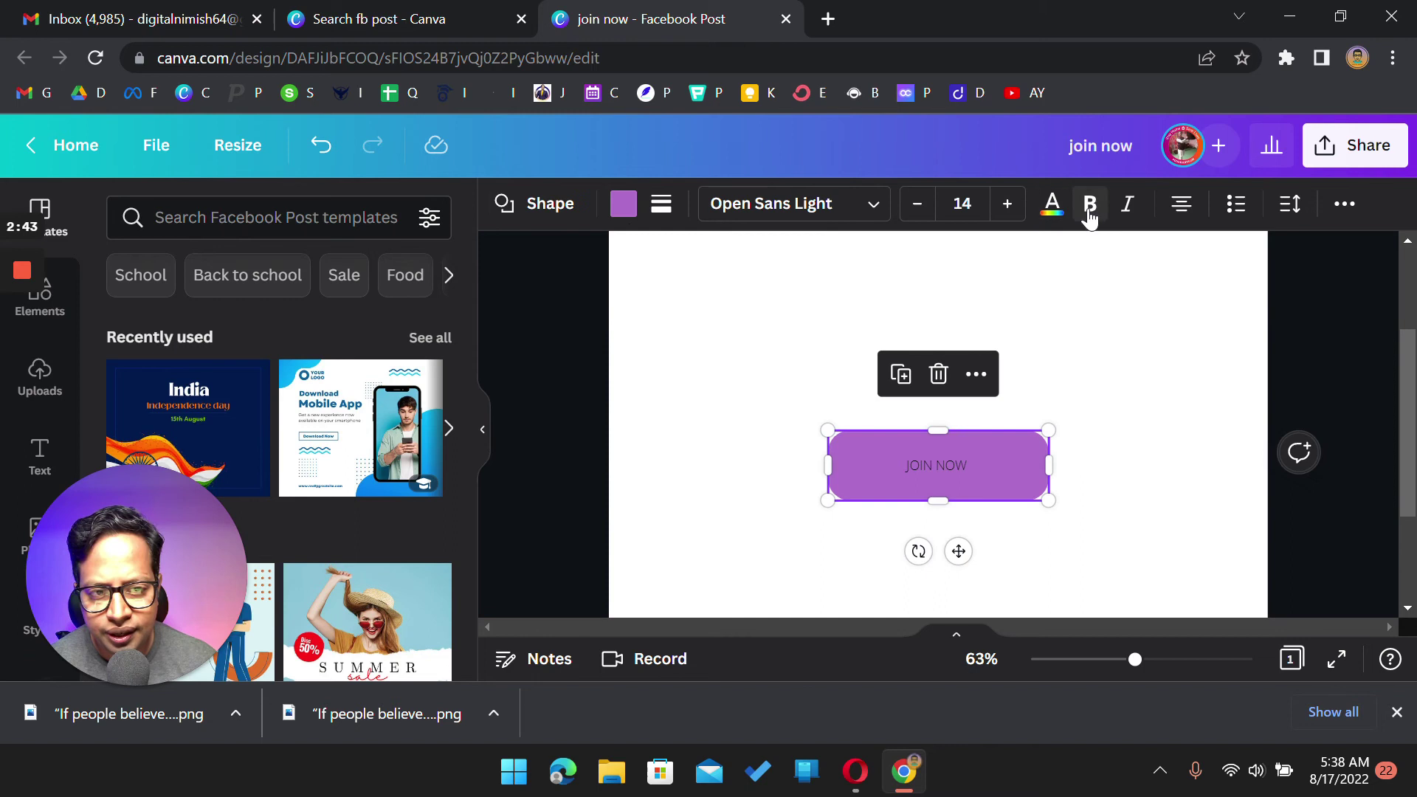
click(1088, 210)
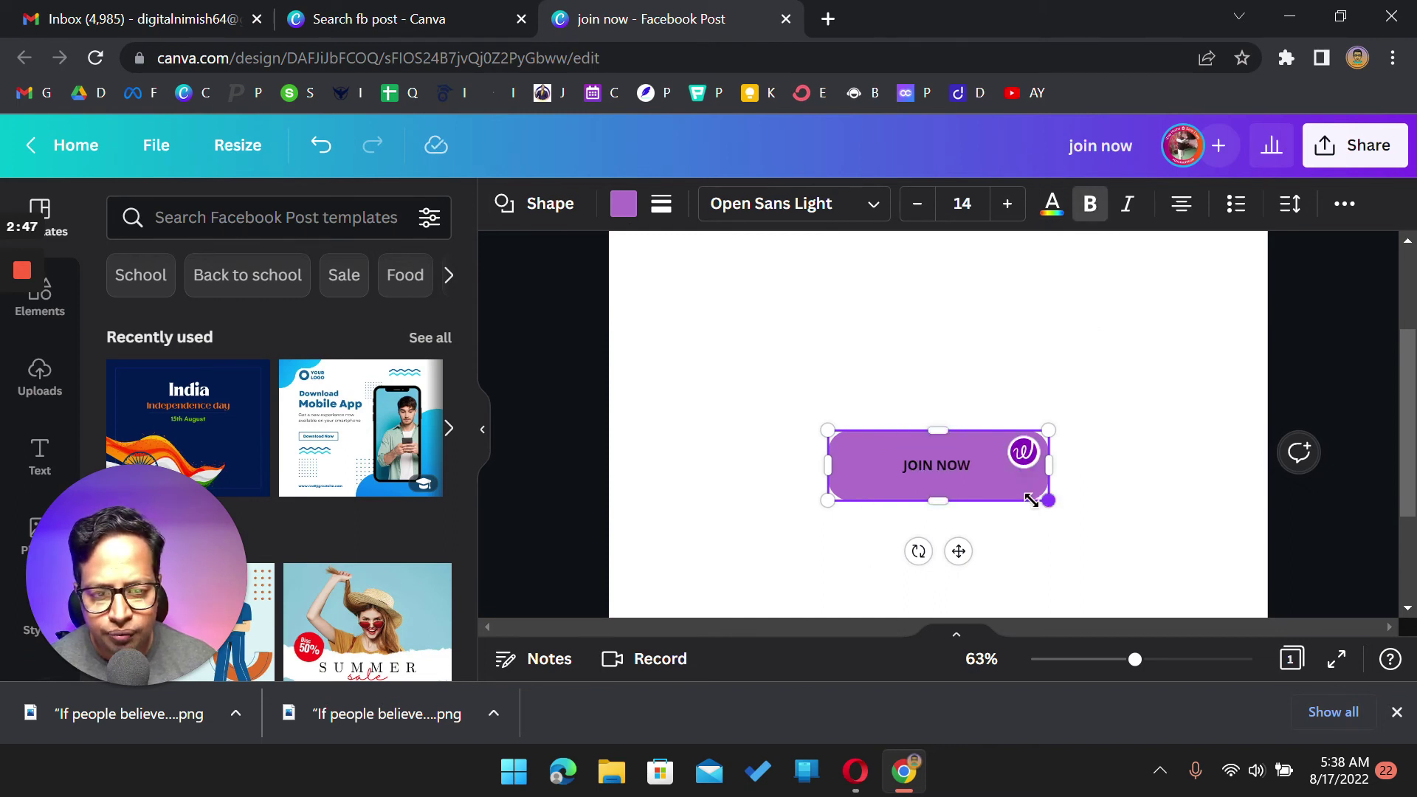
drag(1032, 499, 992, 432)
click(1170, 563)
click(622, 203)
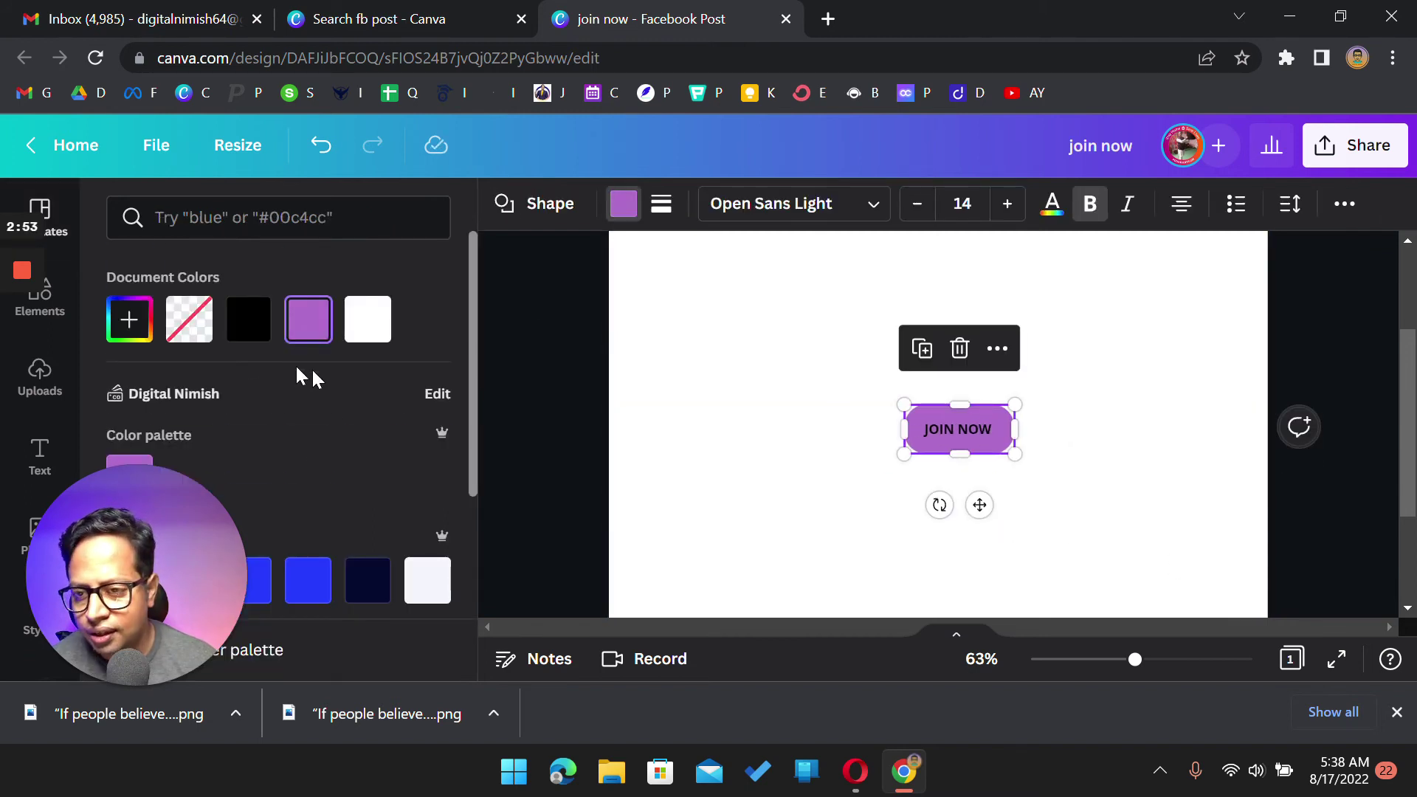
Fill the button yellow and resize it to about 128 by 75 near the post's middle.
scroll(302, 377, down, 4)
click(319, 576)
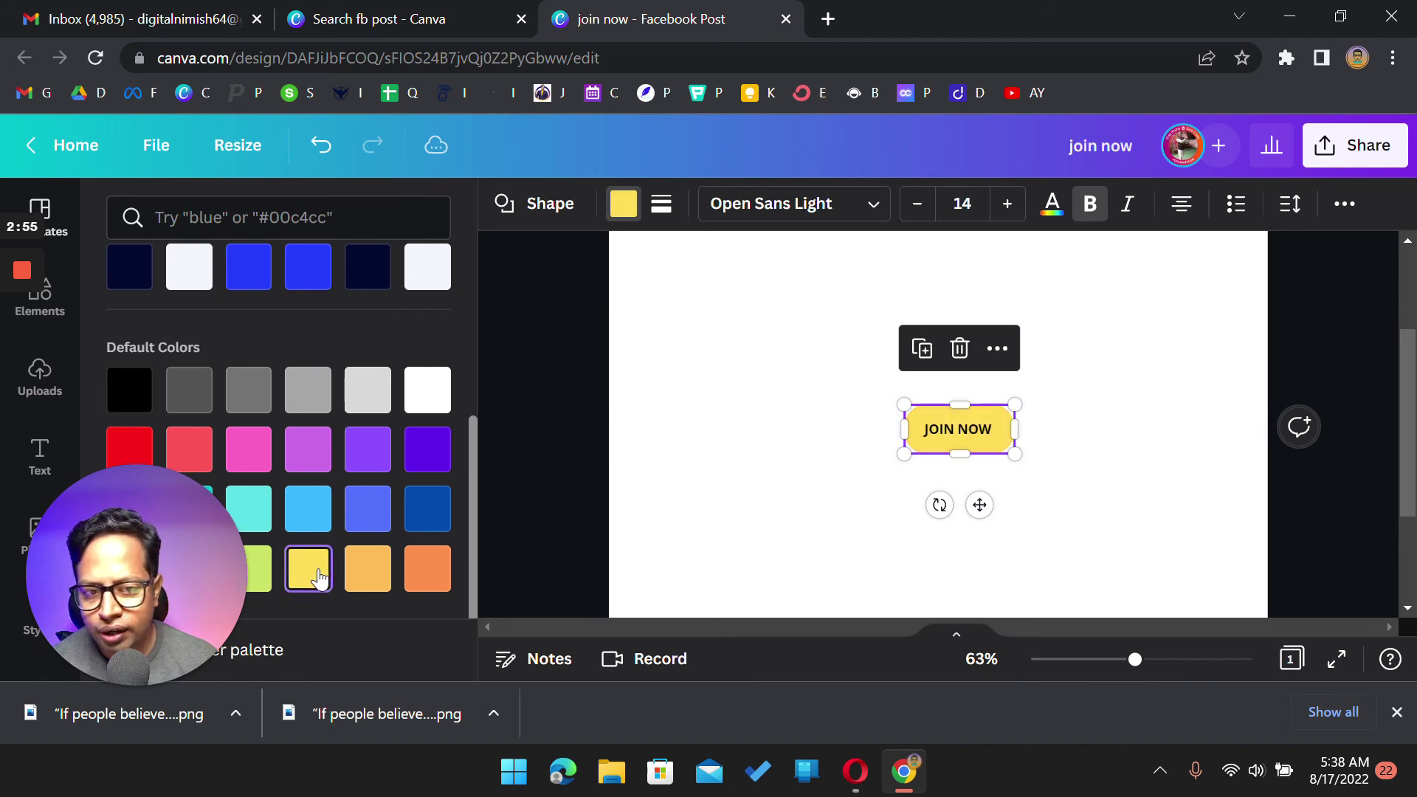
key(Escape)
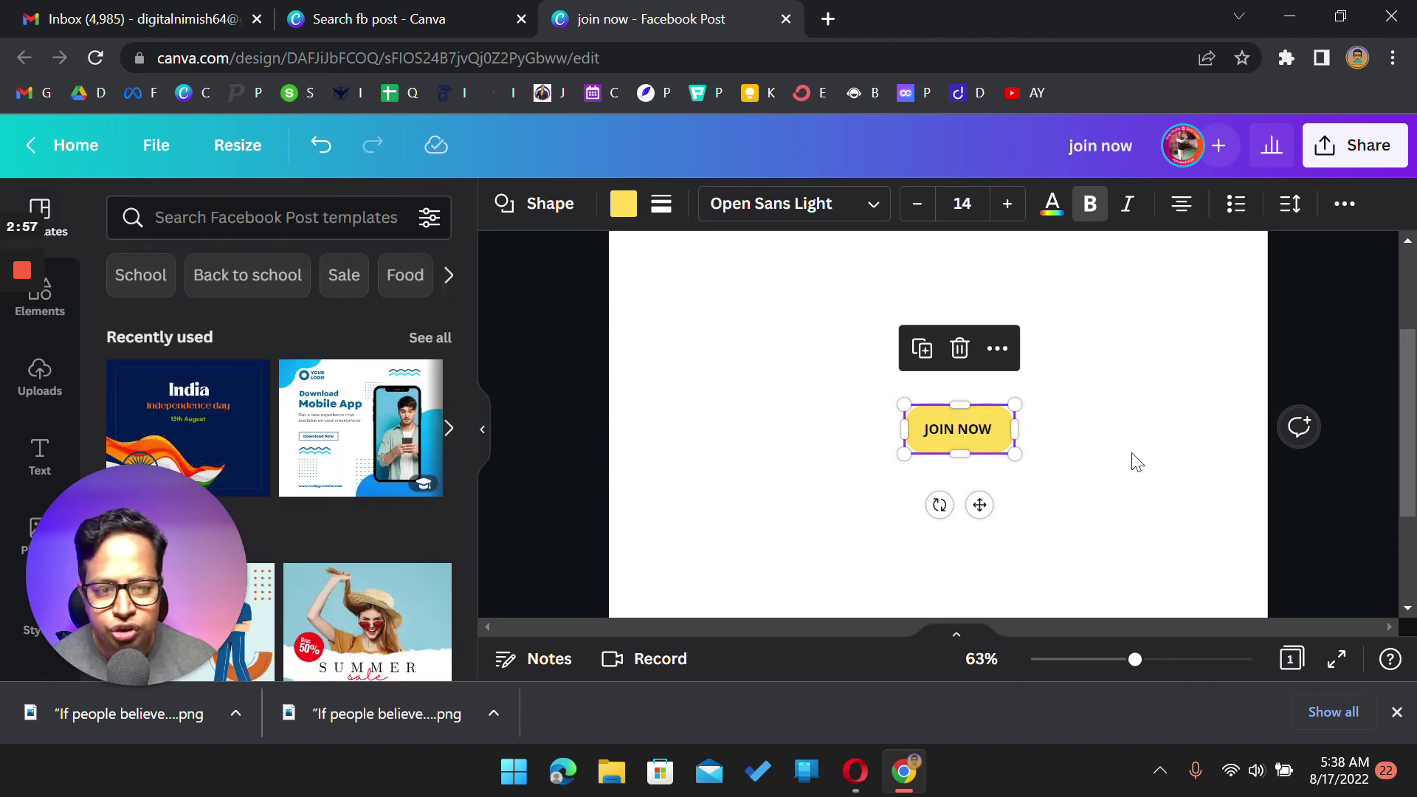
click(1136, 462)
drag(936, 452, 969, 494)
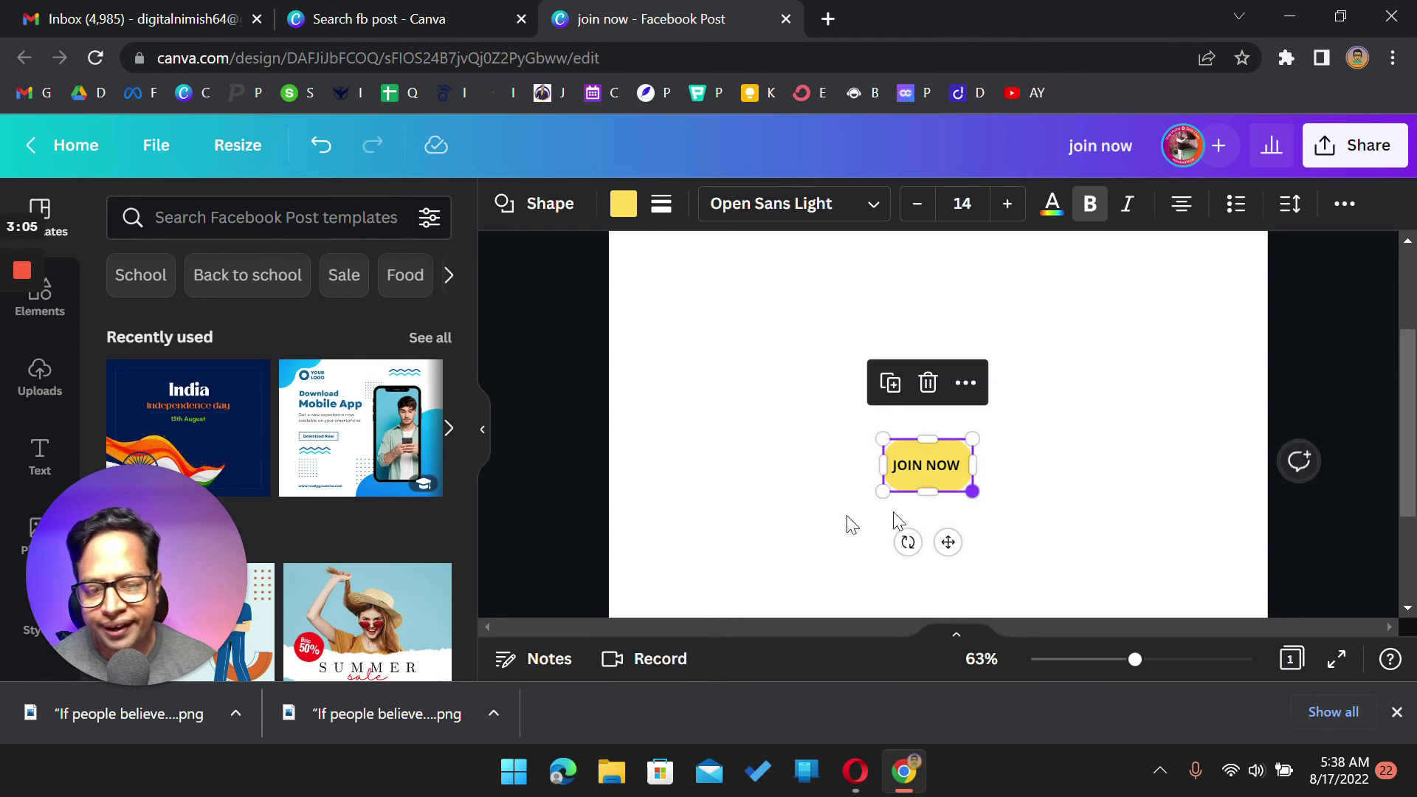
click(746, 525)
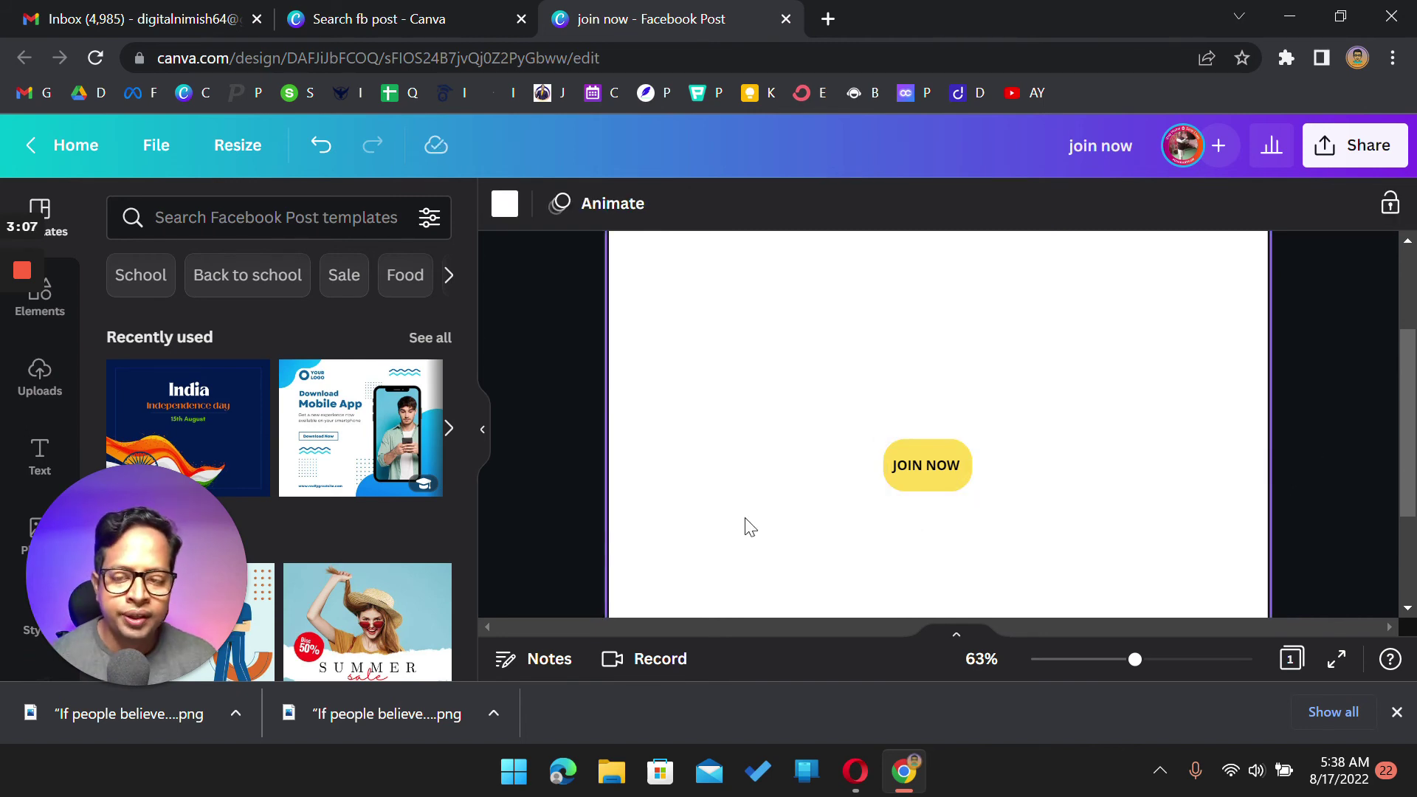